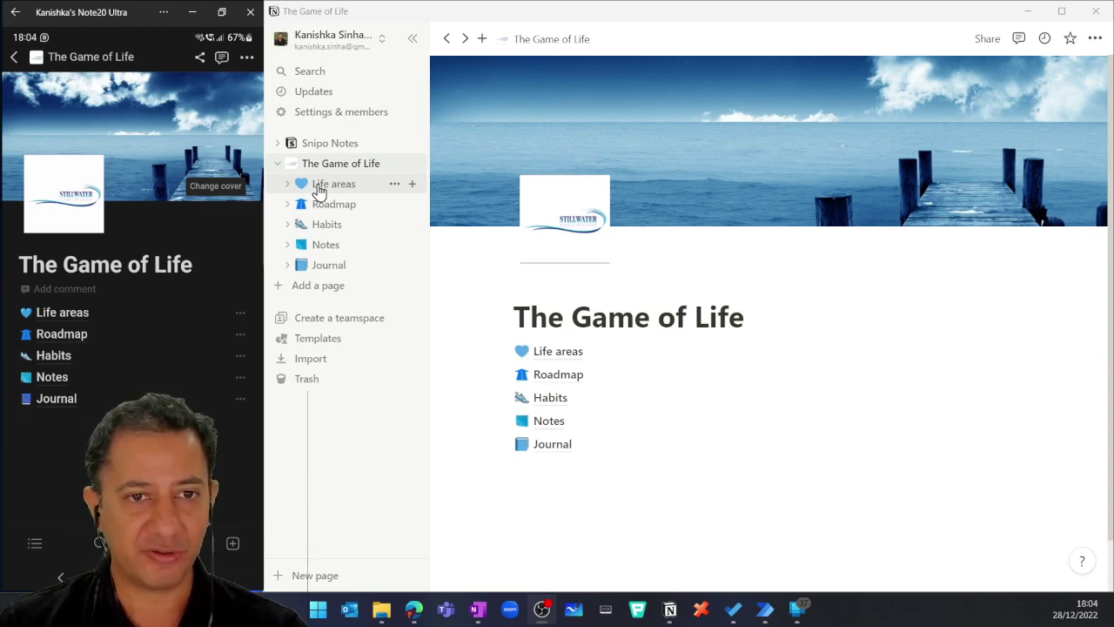
Open the Life areas page and review the sub-items under Relationships, Fun and Health, collapsing each one again.
{"action": "left_click", "coordinate": [562, 357]}
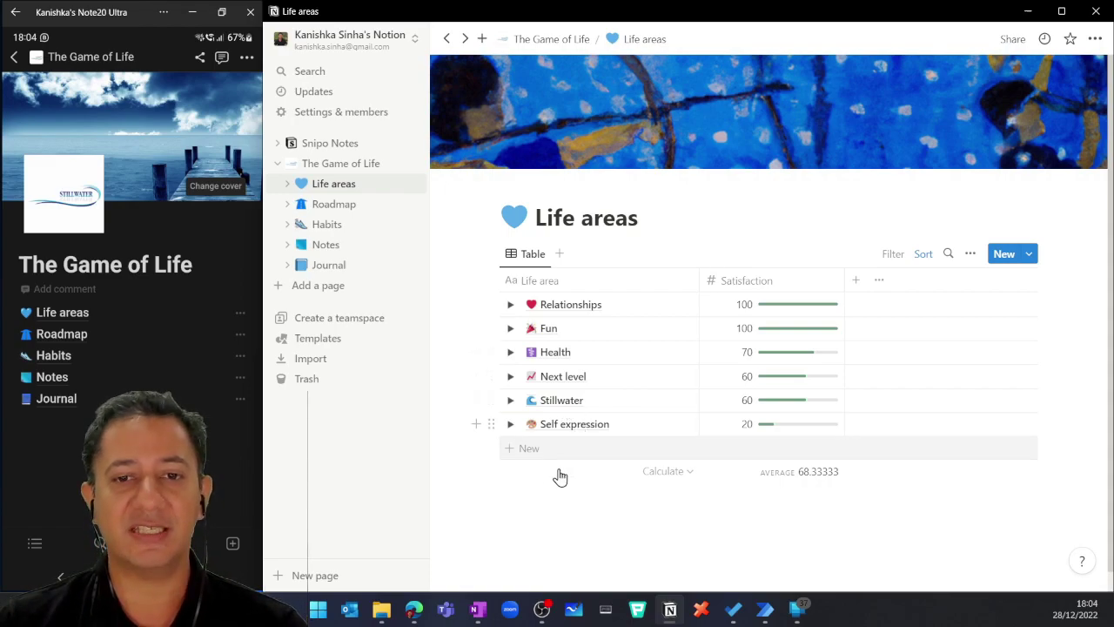
{"action": "left_click", "coordinate": [511, 306]}
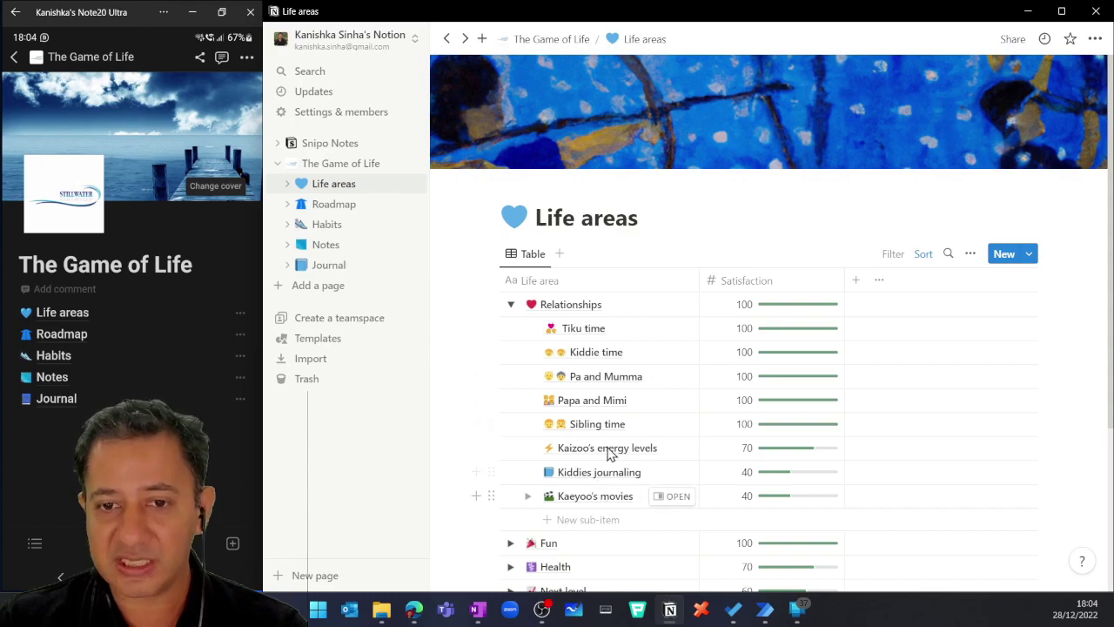
{"action": "left_click", "coordinate": [511, 306]}
{"action": "left_click", "coordinate": [511, 329]}
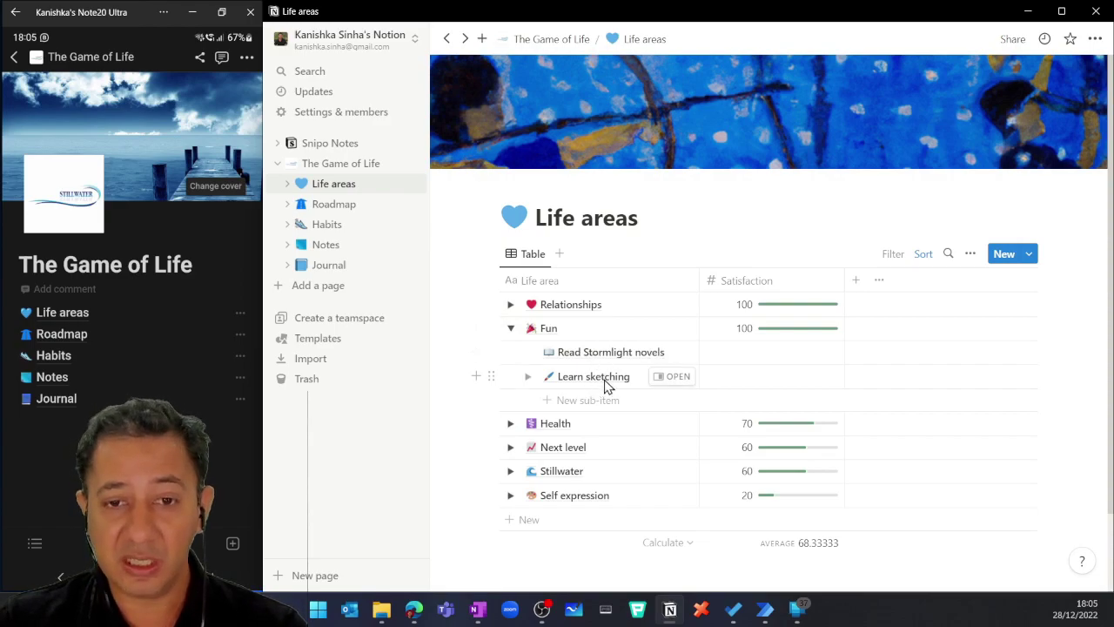
{"action": "left_click", "coordinate": [511, 328]}
{"action": "left_click", "coordinate": [511, 351]}
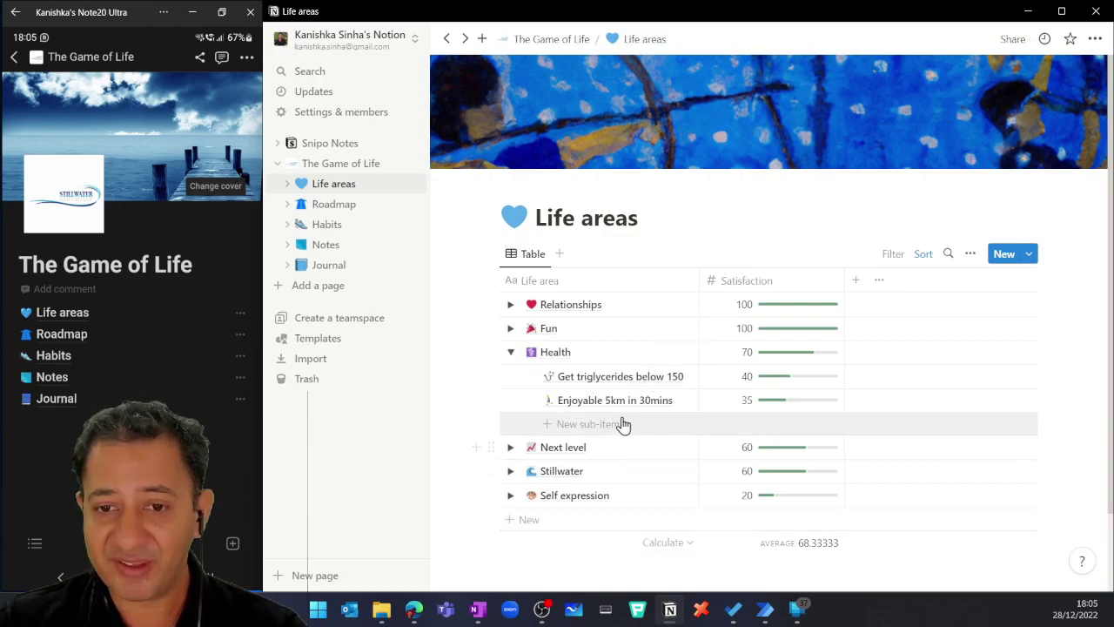
{"action": "left_click", "coordinate": [510, 352]}
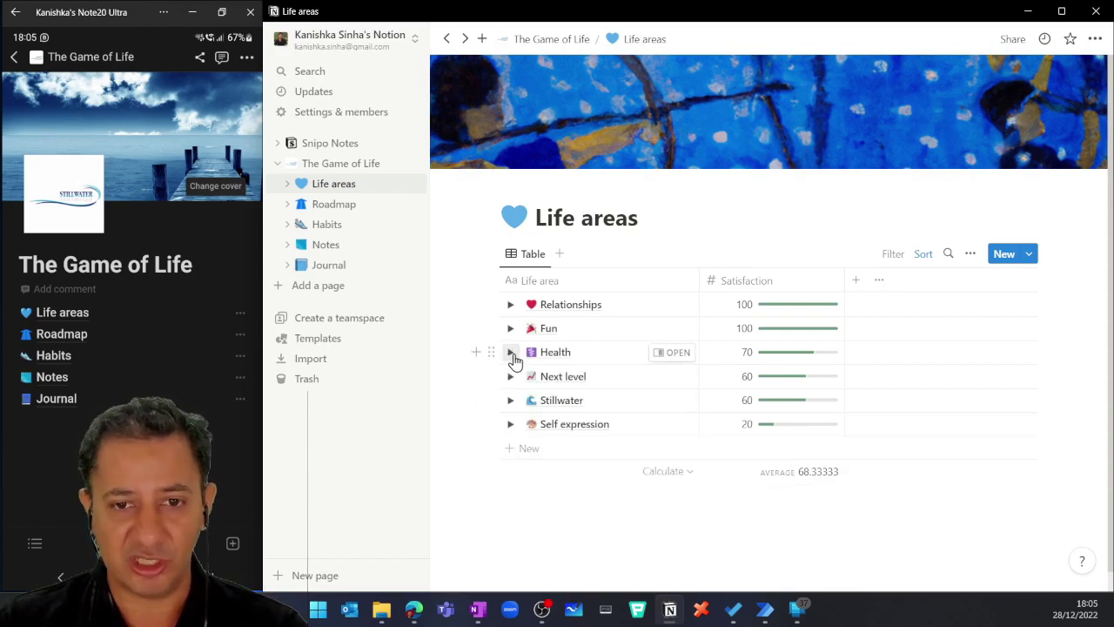
Add a new life area named "Work" at the end of the table, with a briefcase emoji before the name.
{"action": "left_click", "coordinate": [540, 451]}
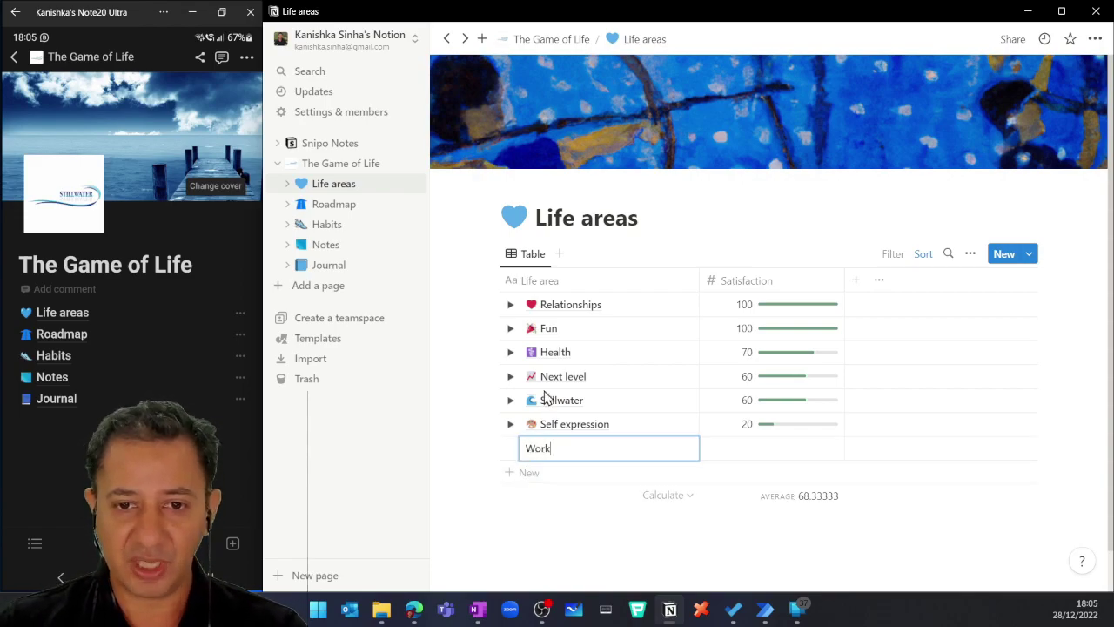
{"action": "left_click", "coordinate": [525, 451]}
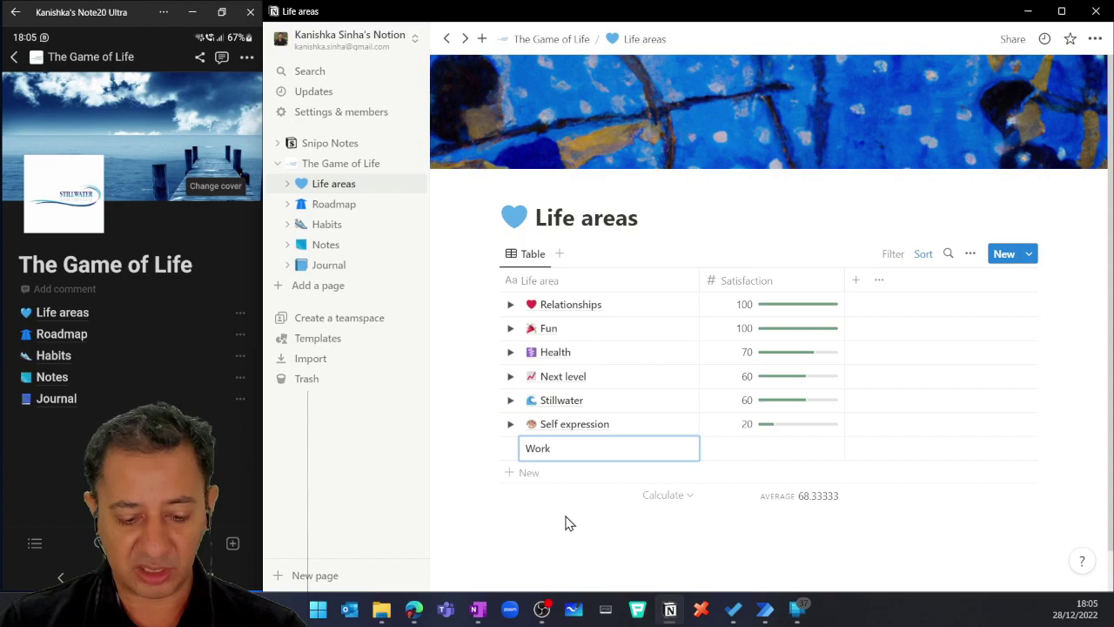
{"action": "key", "text": "super+period"}
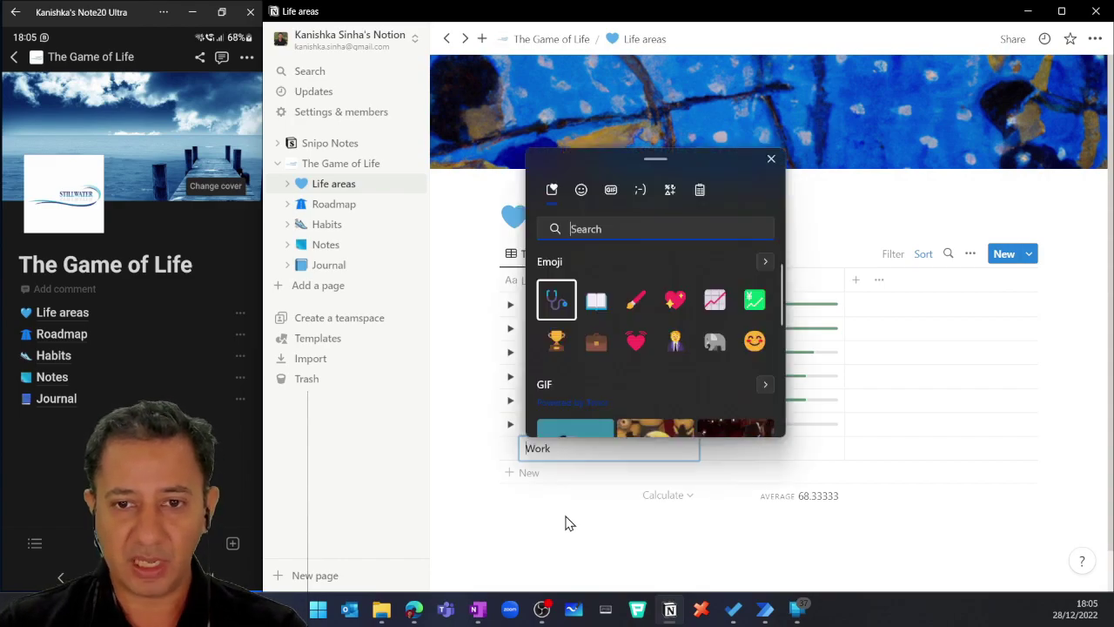
{"action": "type", "text": "brief"}
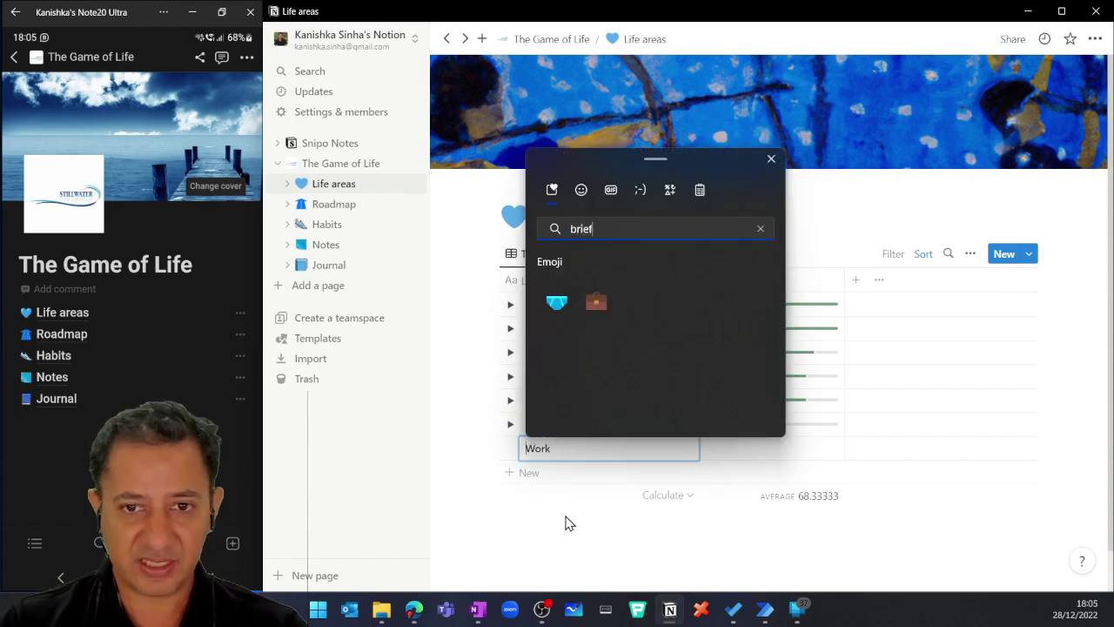
{"action": "left_click", "coordinate": [600, 308]}
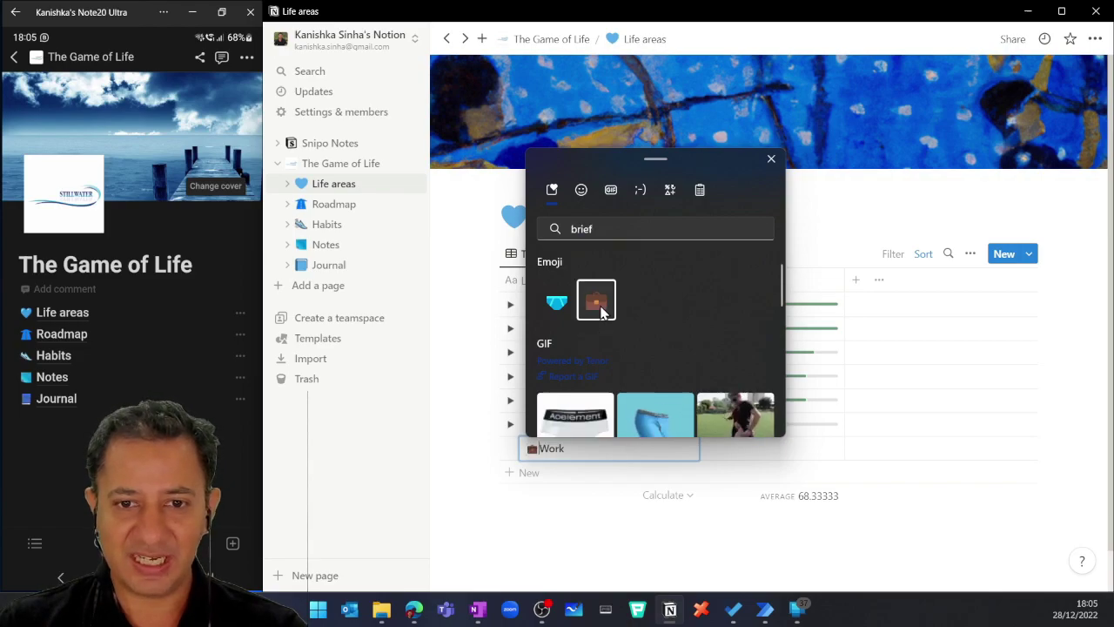
{"action": "left_click", "coordinate": [541, 447]}
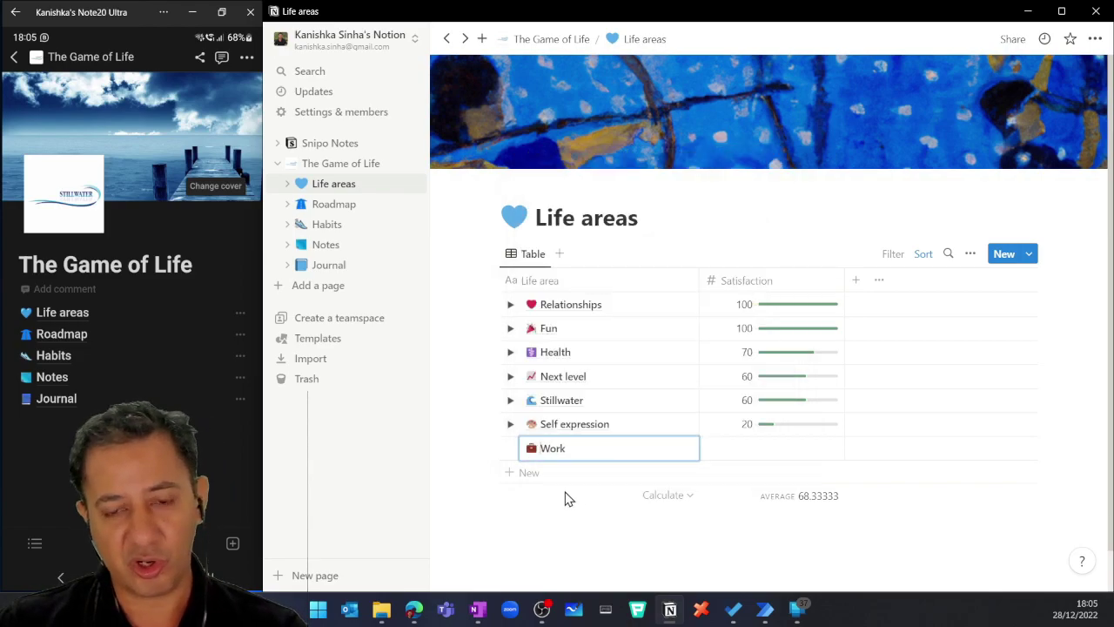
{"action": "key", "text": "Escape"}
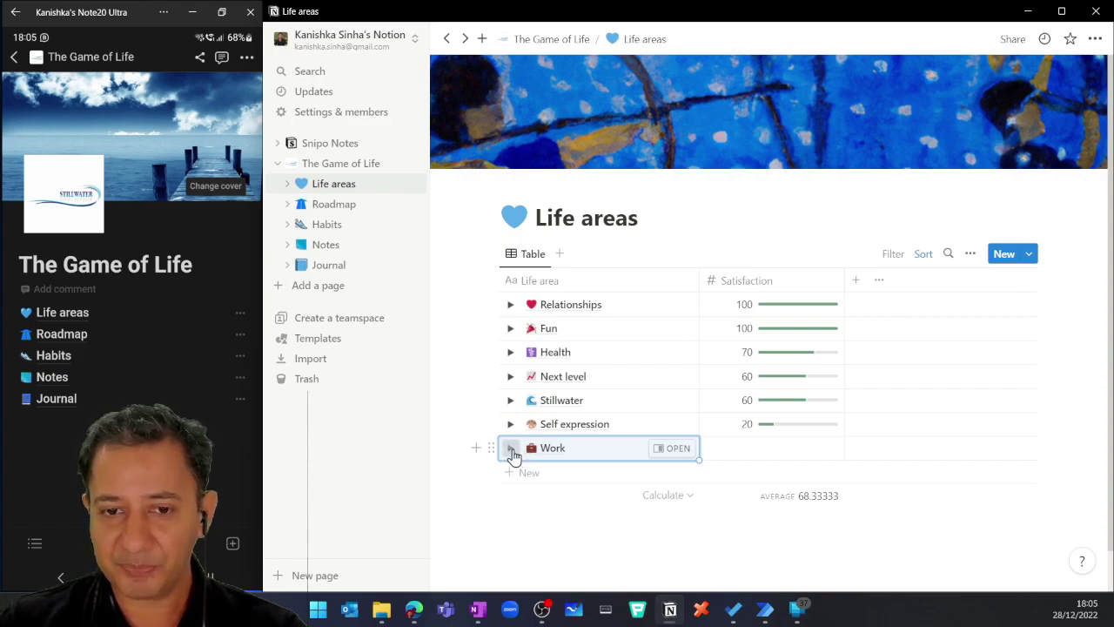
Add the sub-item "Highest employee engagement scores" under Work, with a trophy emoji before the text.
{"action": "left_click", "coordinate": [511, 450]}
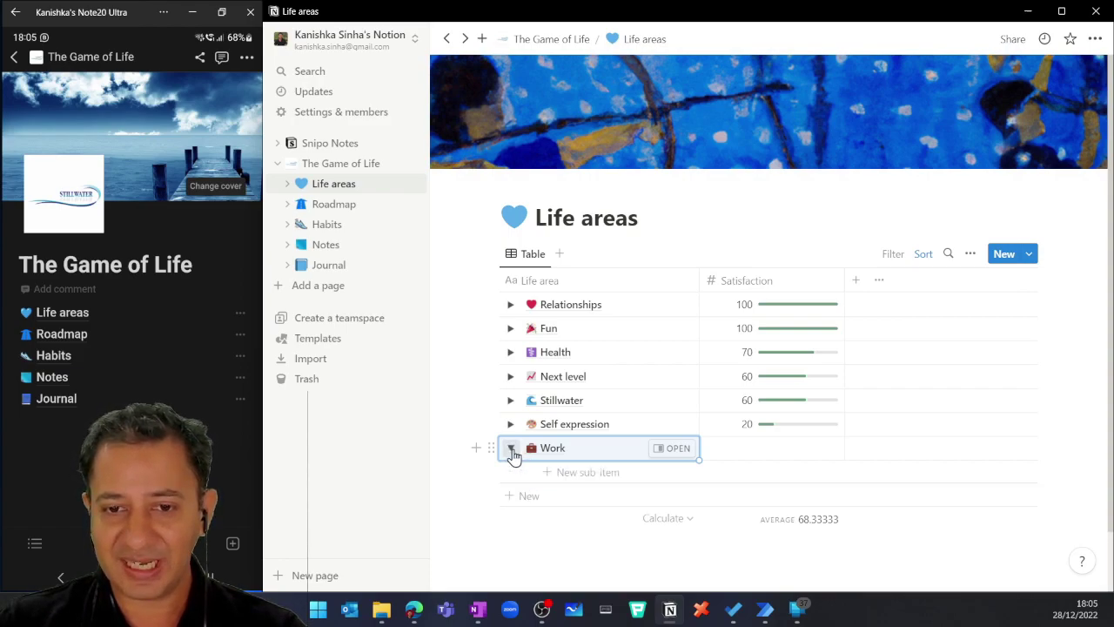
{"action": "left_click", "coordinate": [581, 477]}
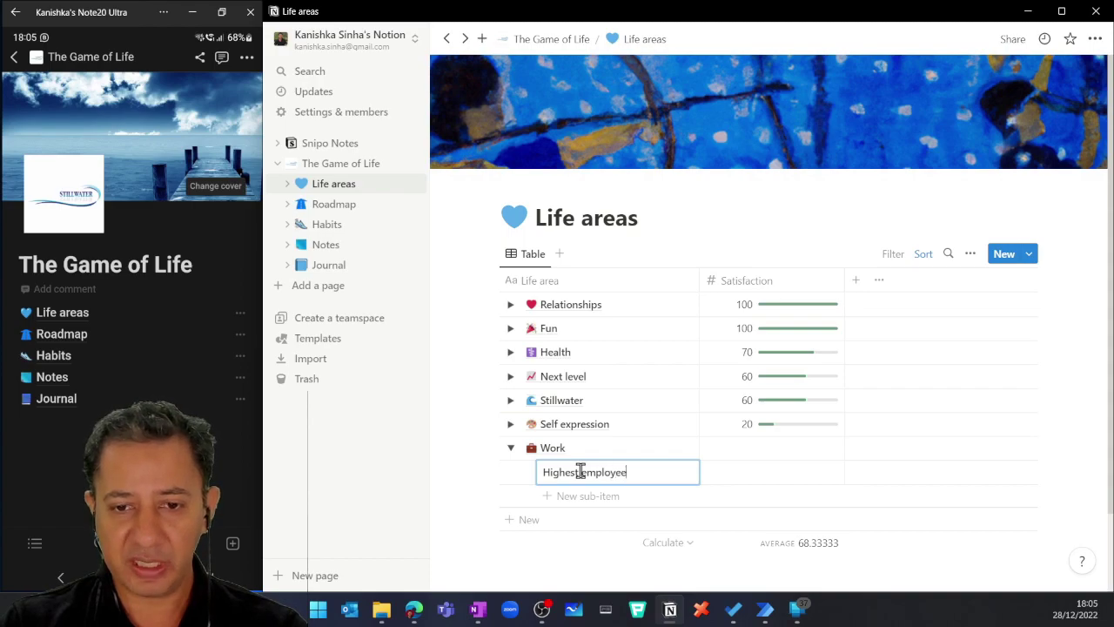
{"action": "type", "text": "Highest employee engagement "}
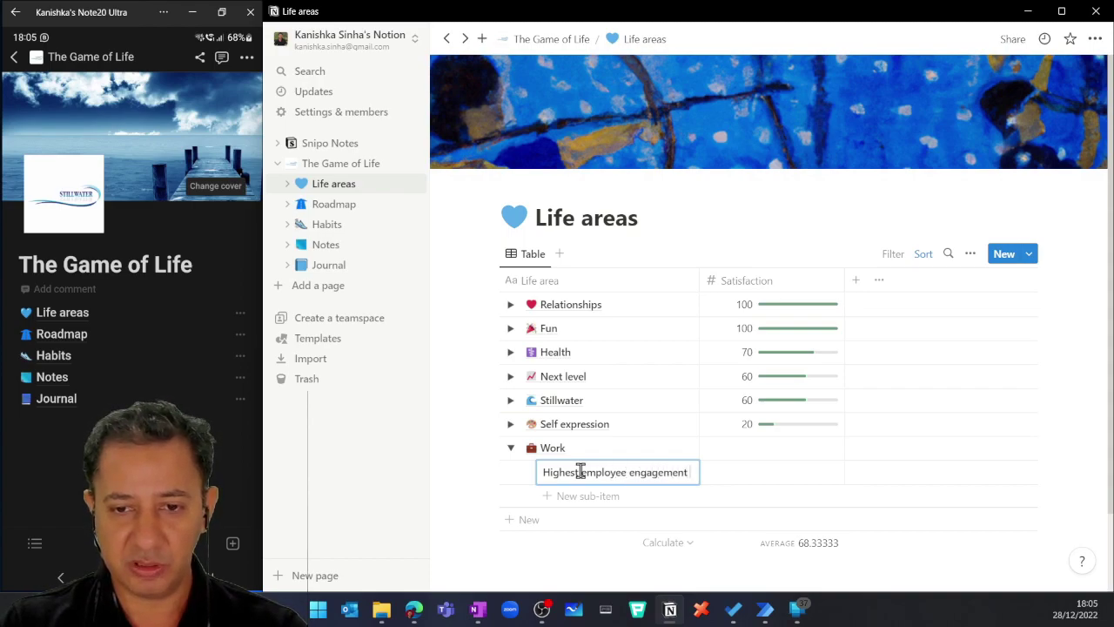
{"action": "type", "text": "scores"}
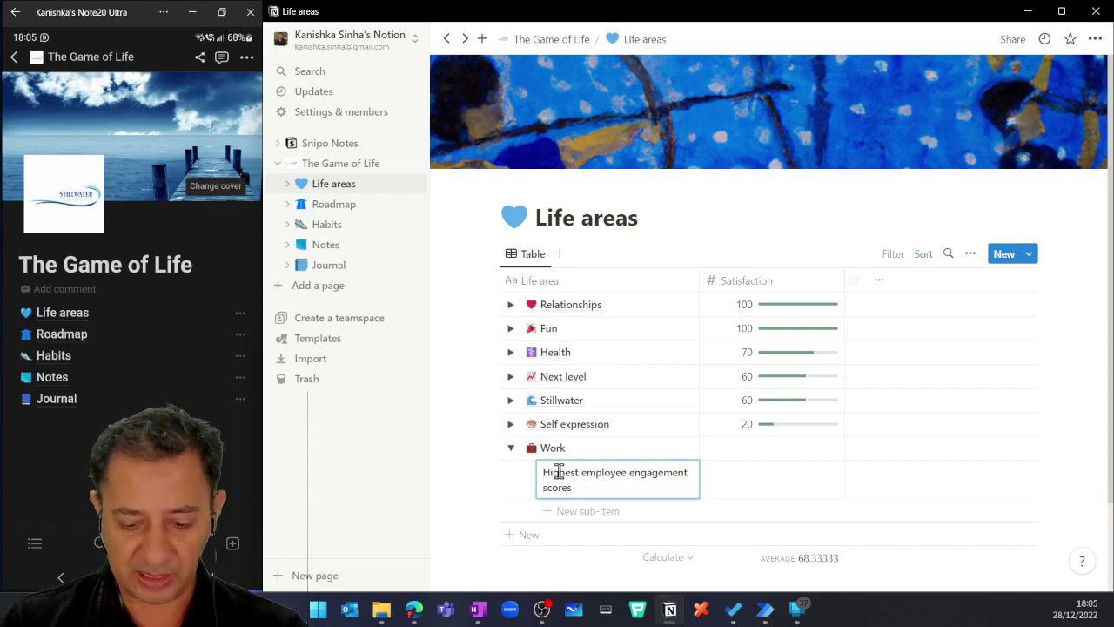
{"action": "key", "text": "super+period"}
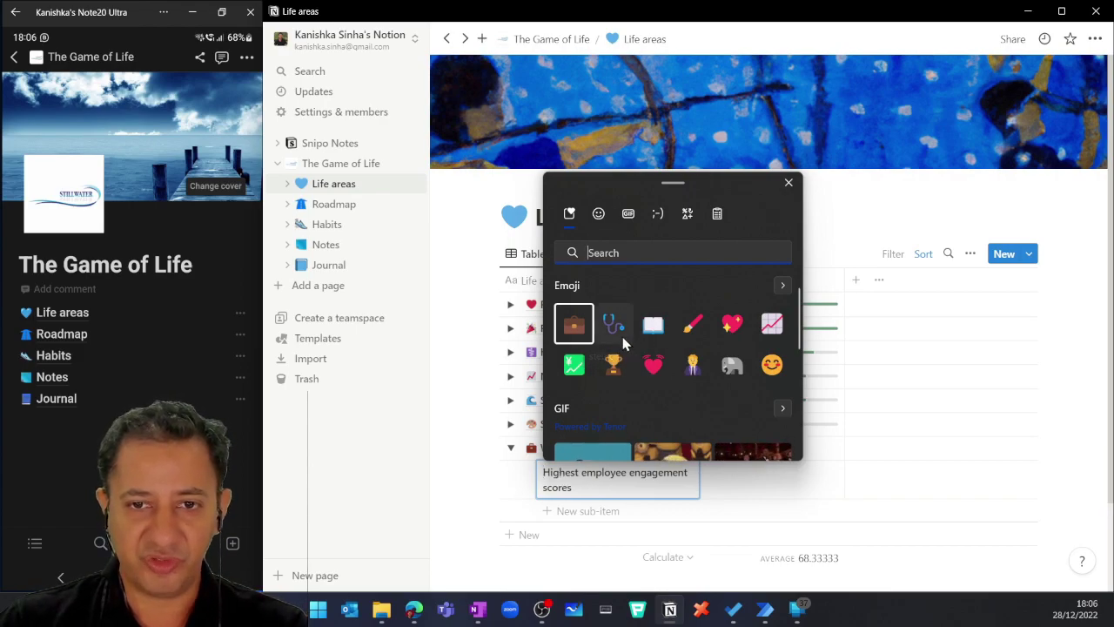
{"action": "type", "text": "trophy"}
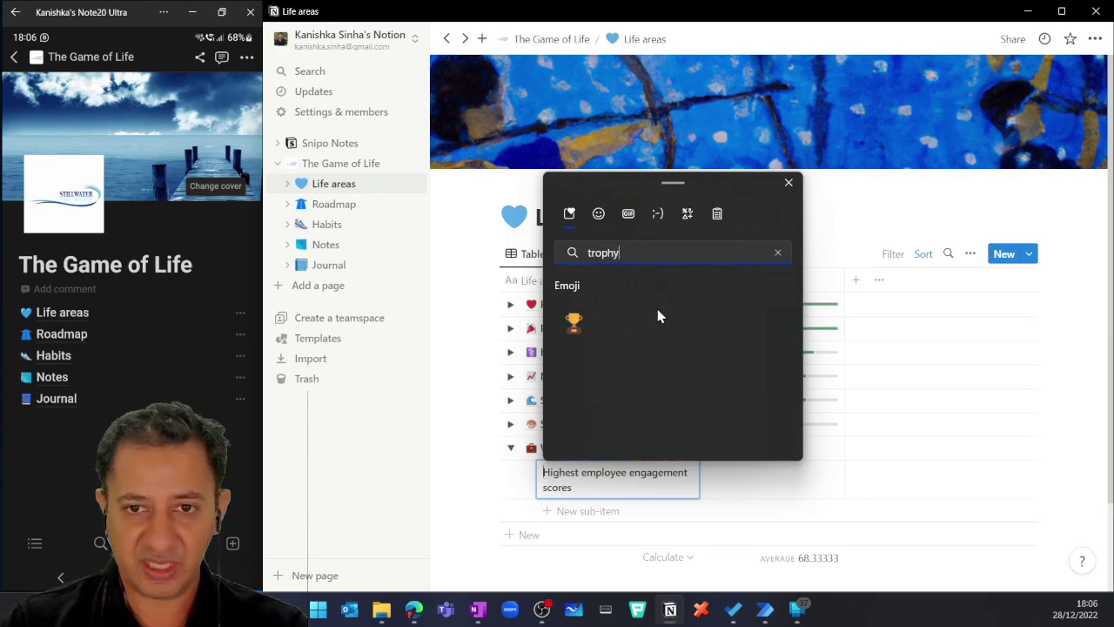
{"action": "key", "text": "Down"}
{"action": "key", "text": "Return"}
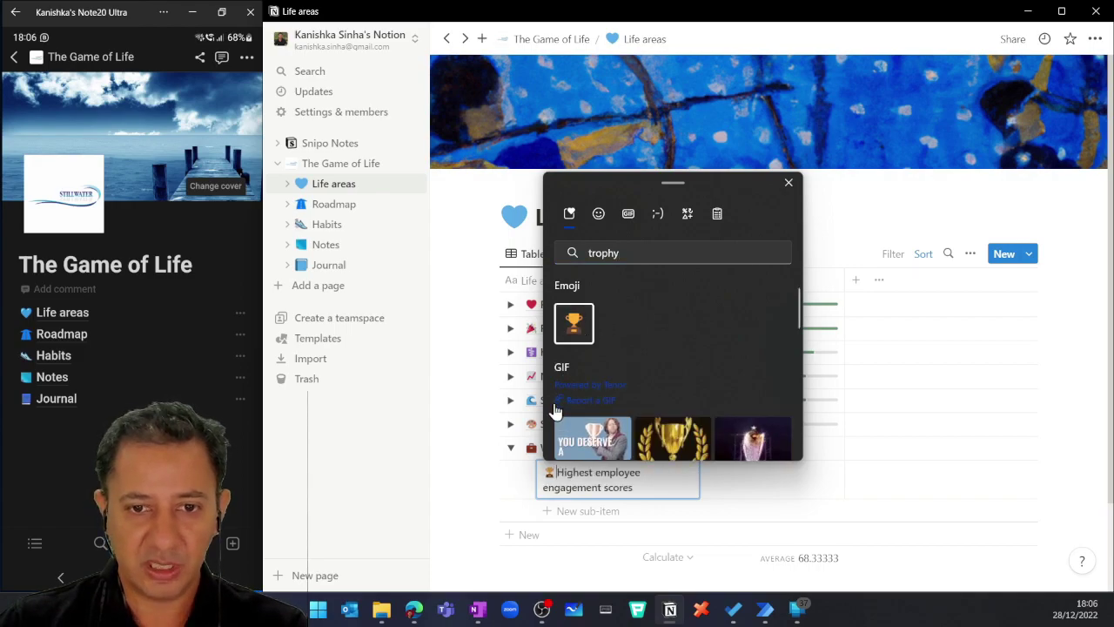
{"action": "left_click", "coordinate": [549, 461]}
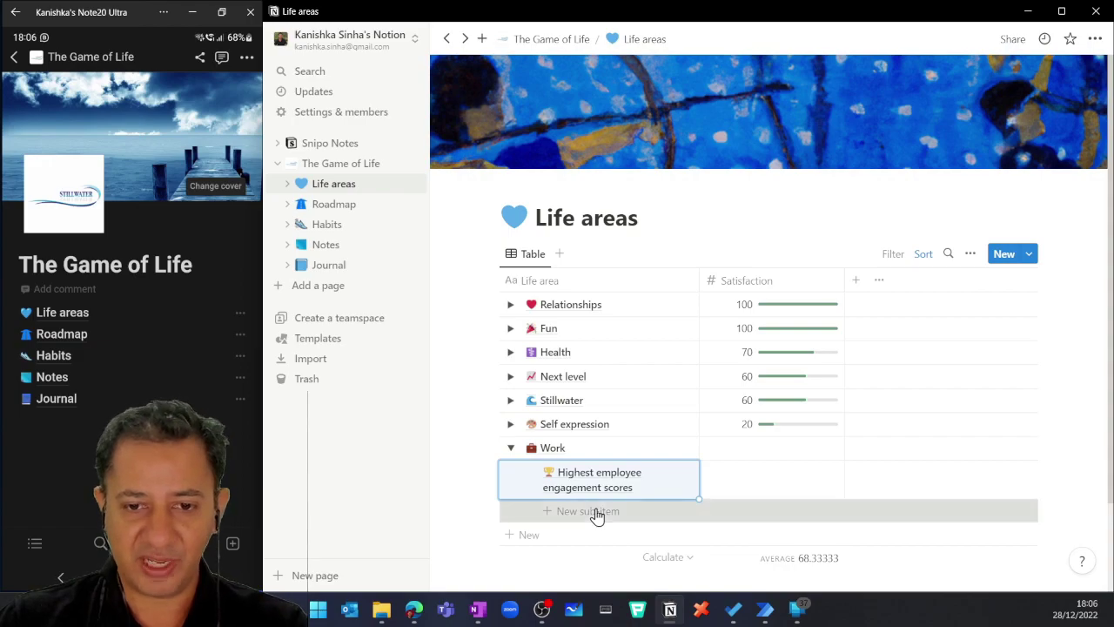
Add a second Work sub-item, "20 new clients in the year", preceded by the office worker and rising chart emojis.
{"action": "left_click", "coordinate": [596, 514]}
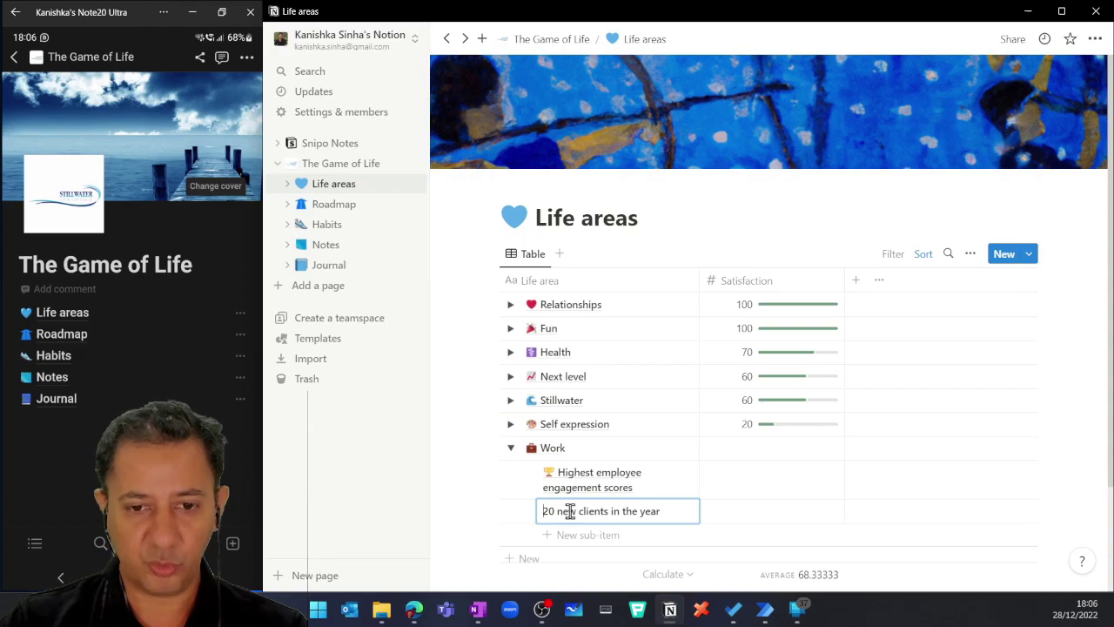
{"action": "key", "text": "super+period"}
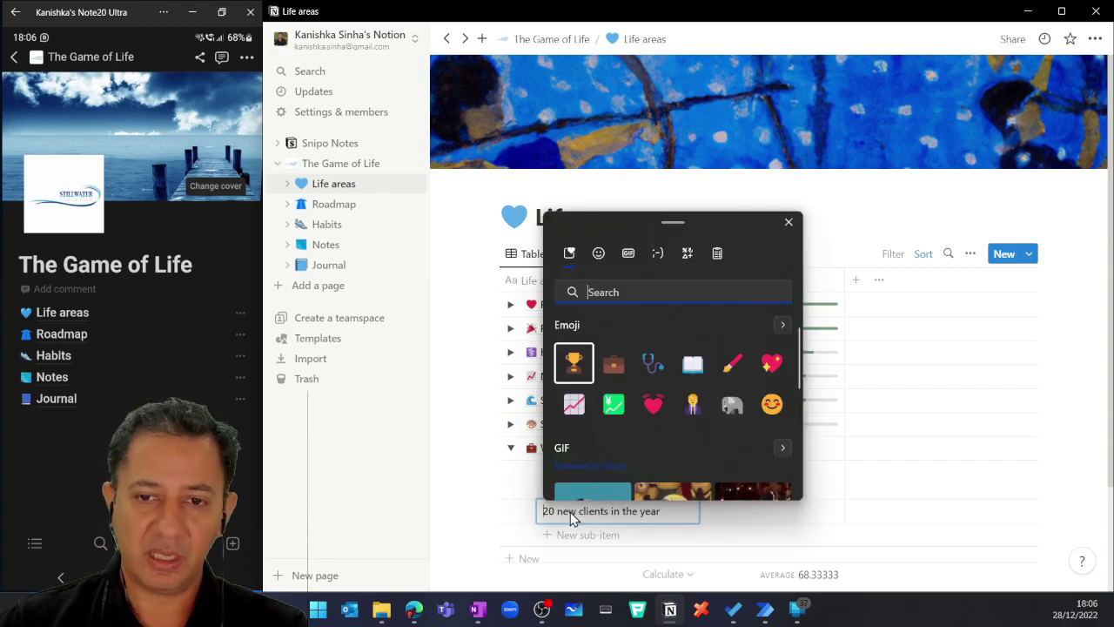
{"action": "left_click", "coordinate": [692, 405]}
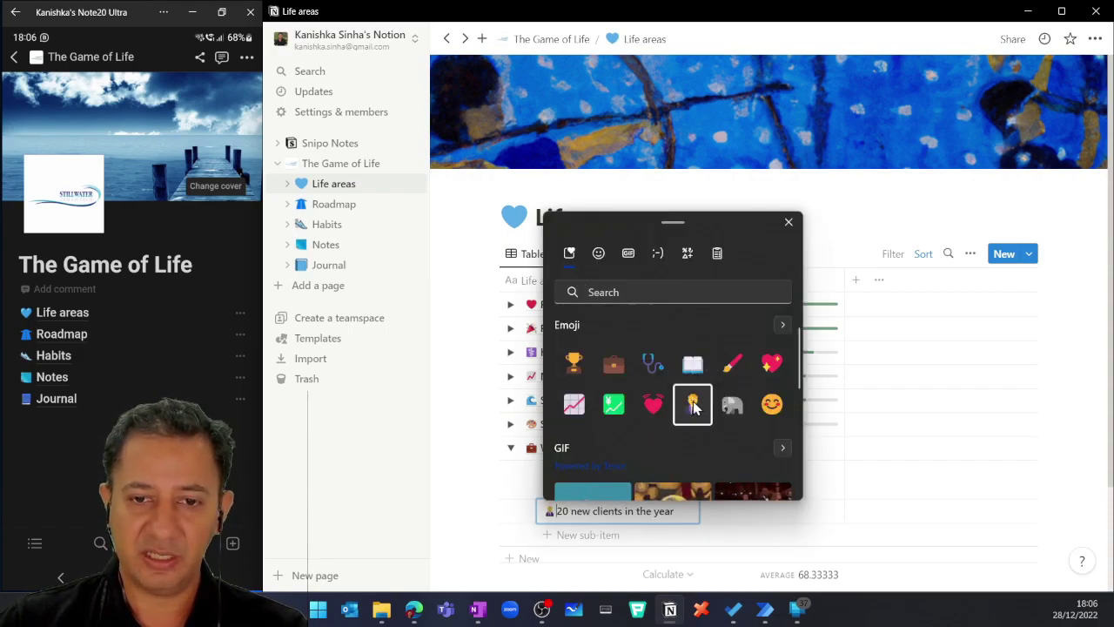
{"action": "left_click", "coordinate": [573, 404]}
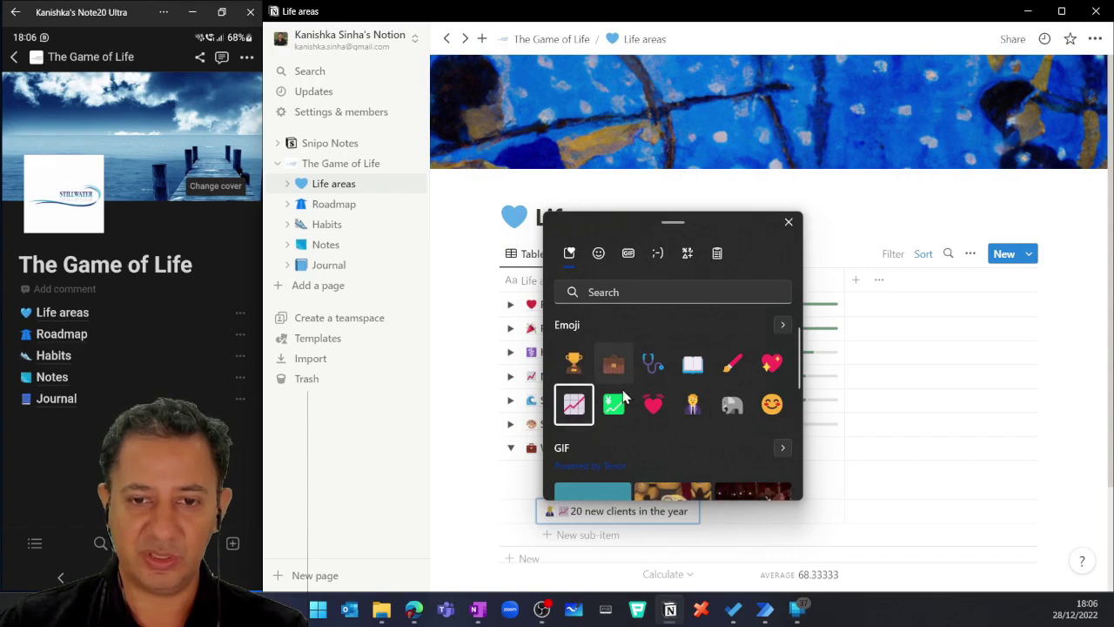
{"action": "left_click", "coordinate": [584, 518]}
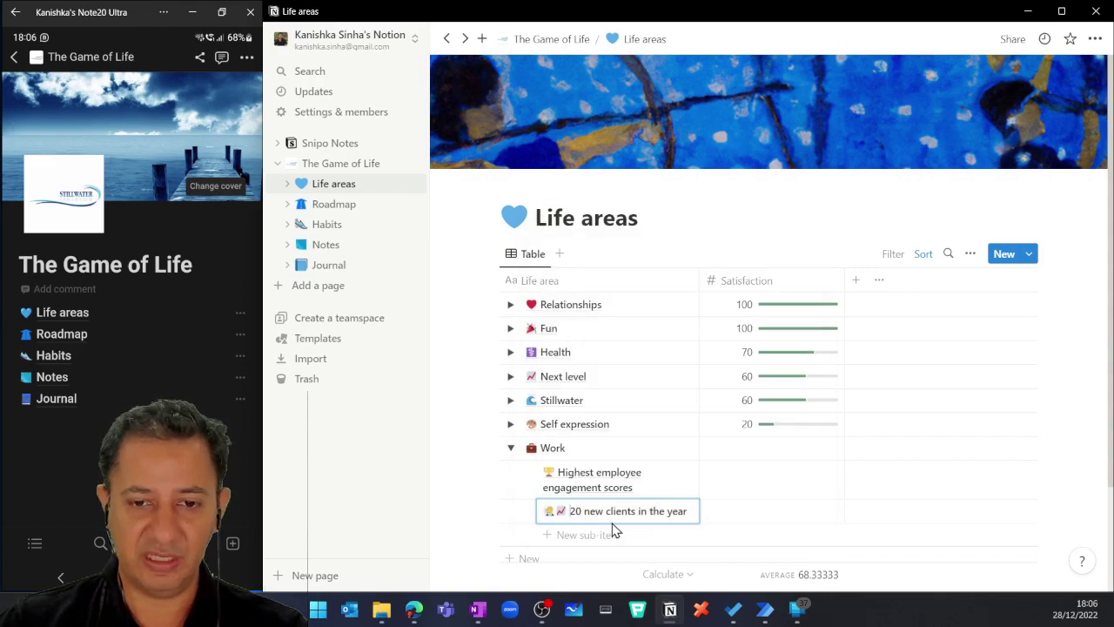
{"action": "key", "text": "Escape"}
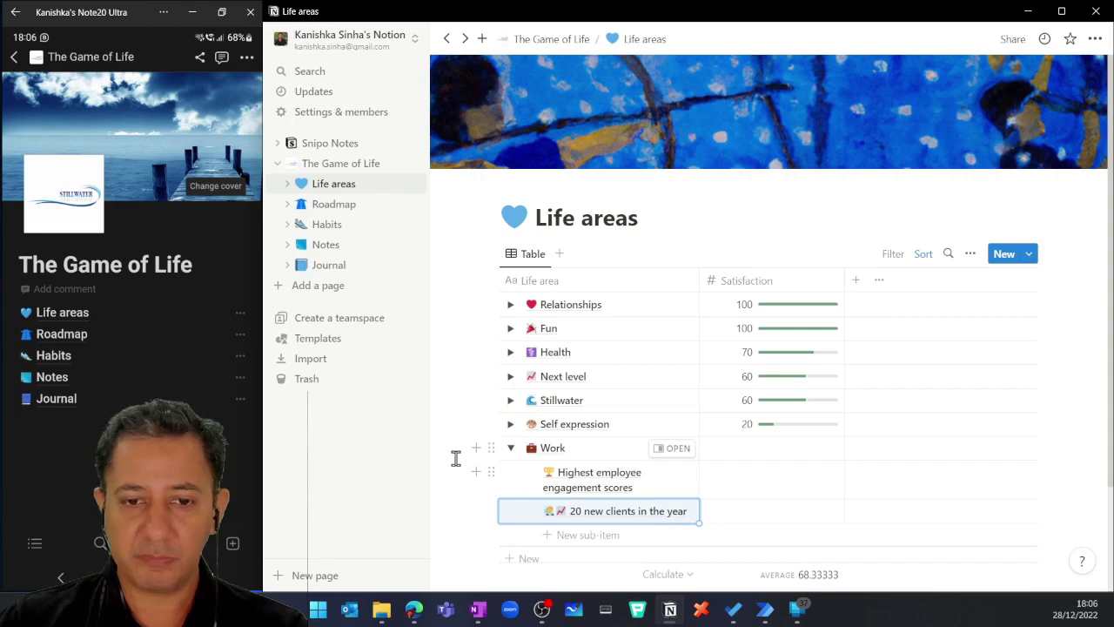
{"action": "key", "text": "Escape"}
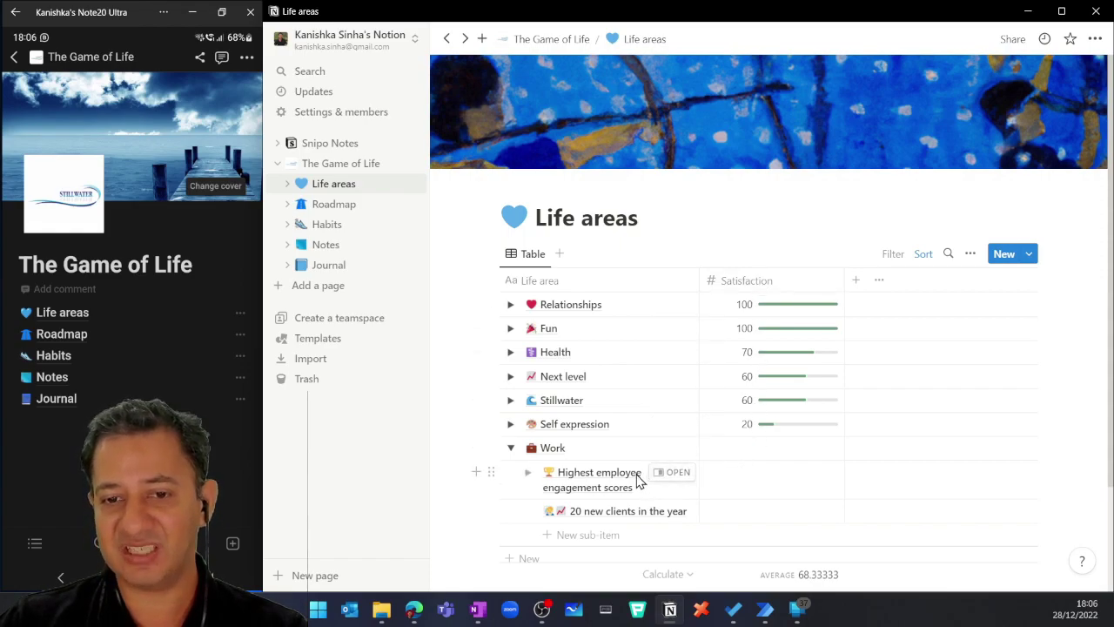
Set Satisfaction to 70 for the employee engagement sub-item and 50 for the new clients sub-item.
{"action": "left_click", "coordinate": [757, 480]}
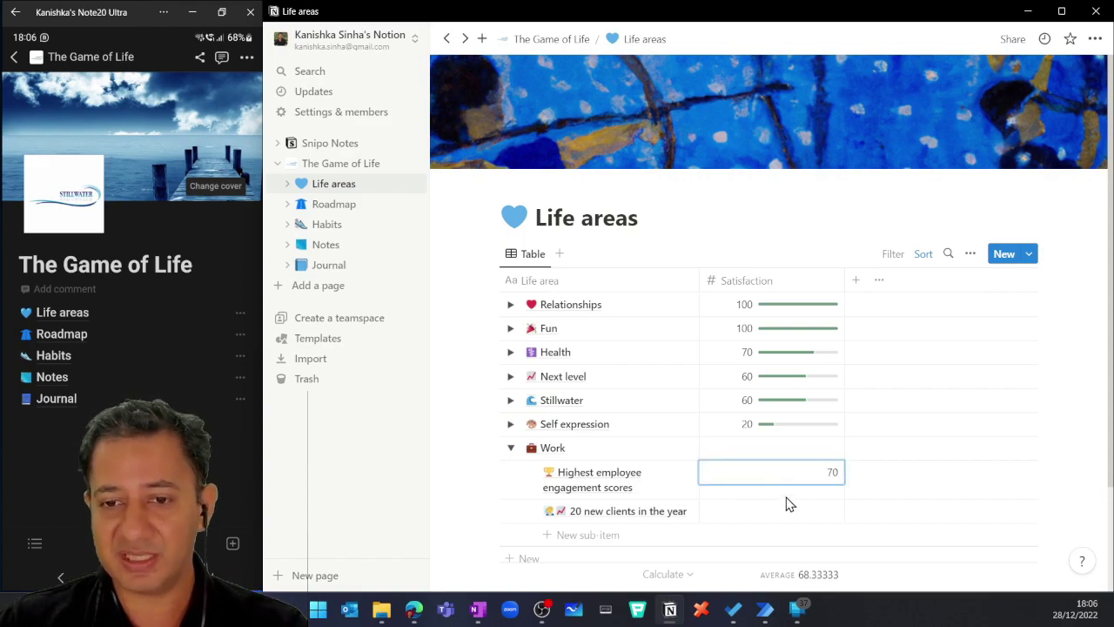
{"action": "key", "text": "Return"}
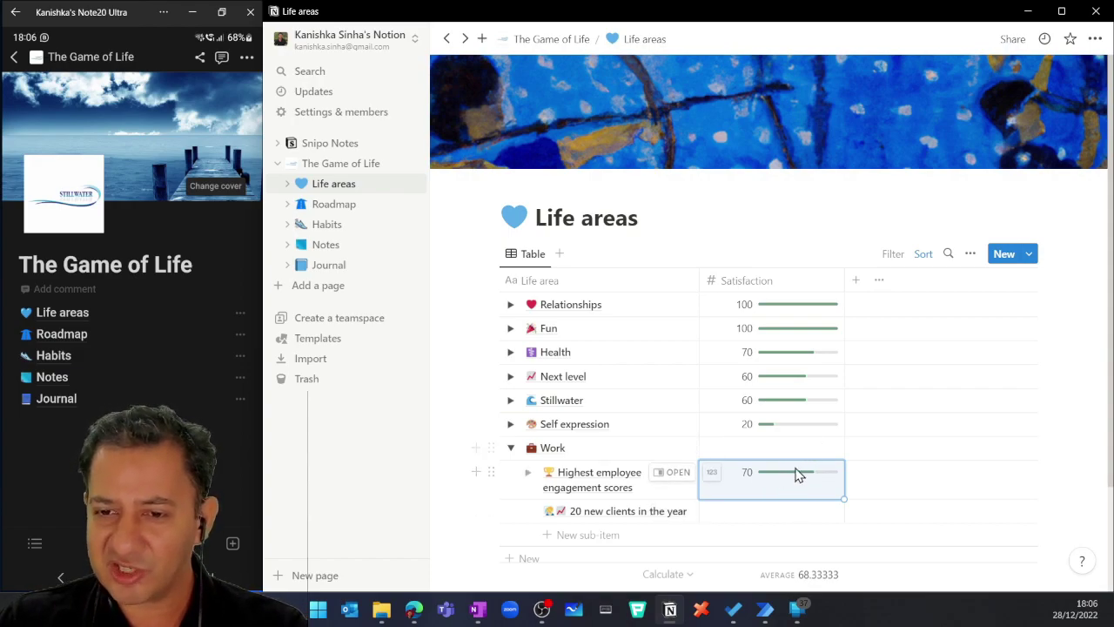
{"action": "mouse_move", "coordinate": [795, 477]}
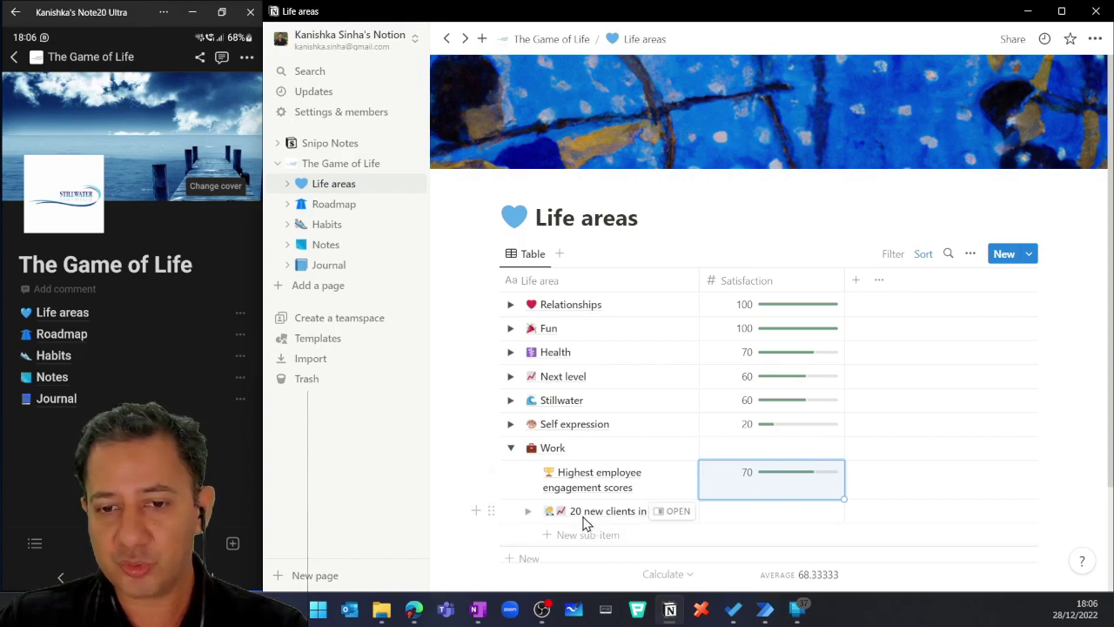
{"action": "left_click", "coordinate": [769, 512]}
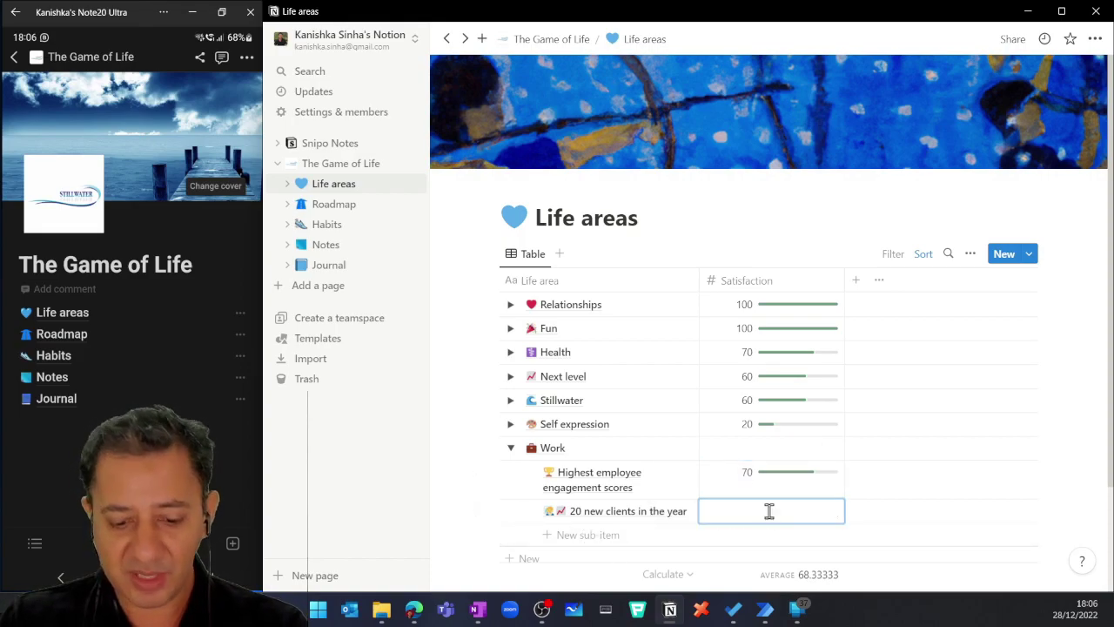
{"action": "key", "text": "Return"}
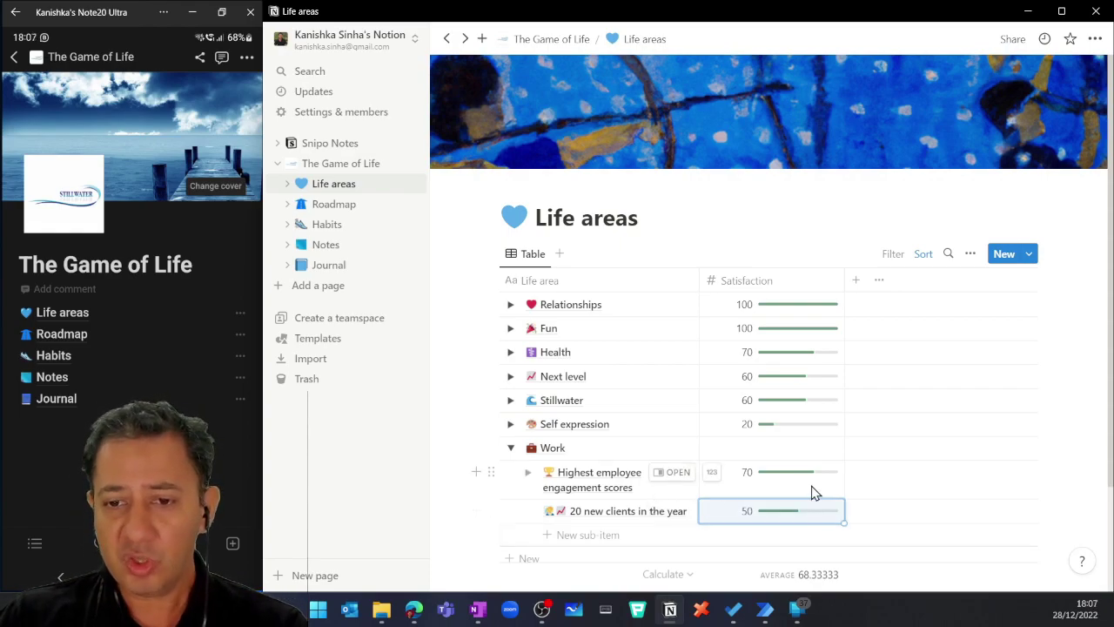
Set the Satisfaction of the parent Work life area to 80.
{"action": "key", "text": "Up"}
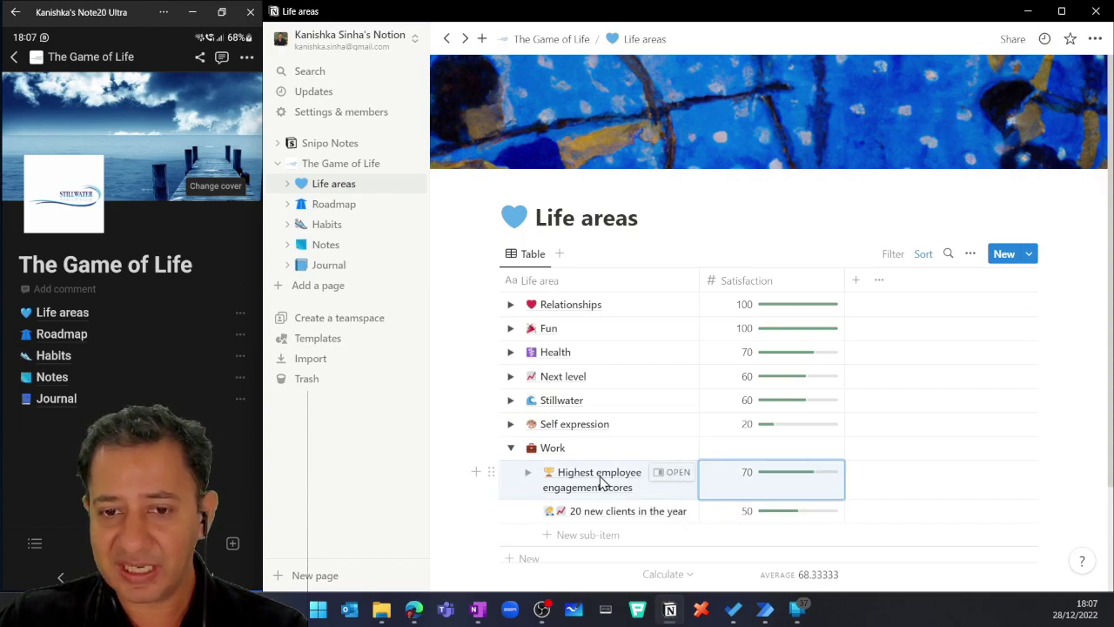
{"action": "left_click", "coordinate": [771, 448]}
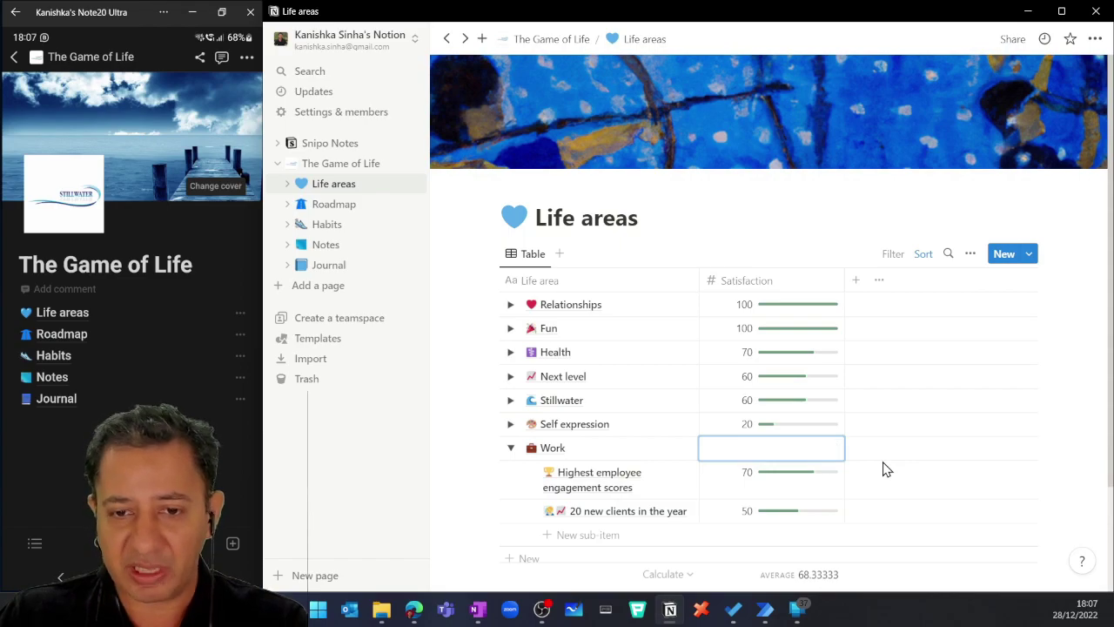
{"action": "type", "text": "80"}
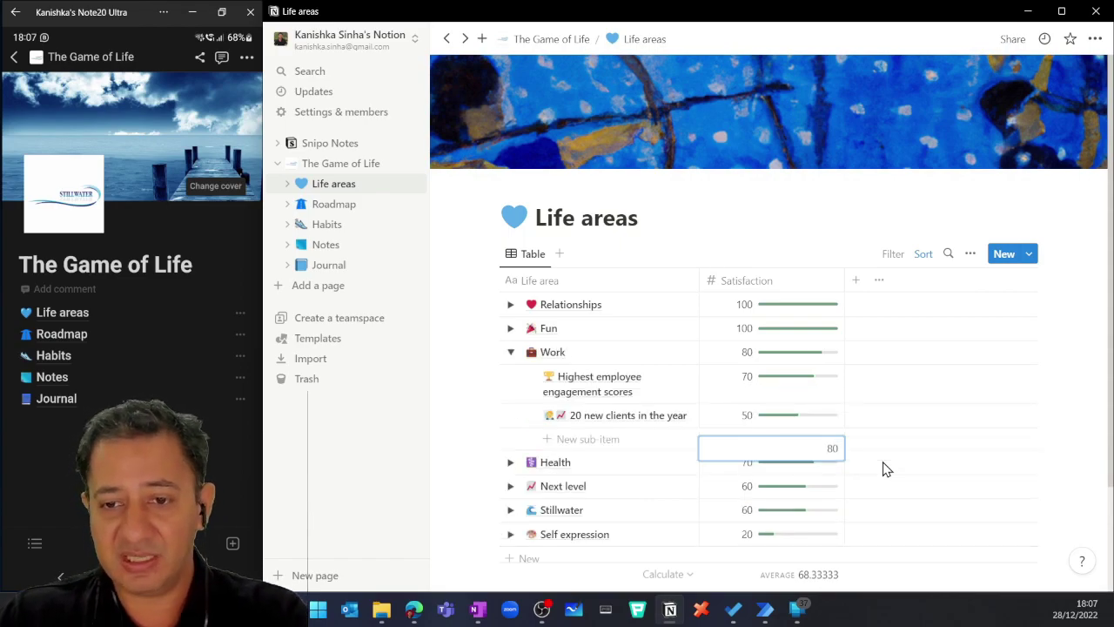
Commit the Satisfaction score of 80 for Work and collapse its sub-items.
{"action": "key", "text": "Return"}
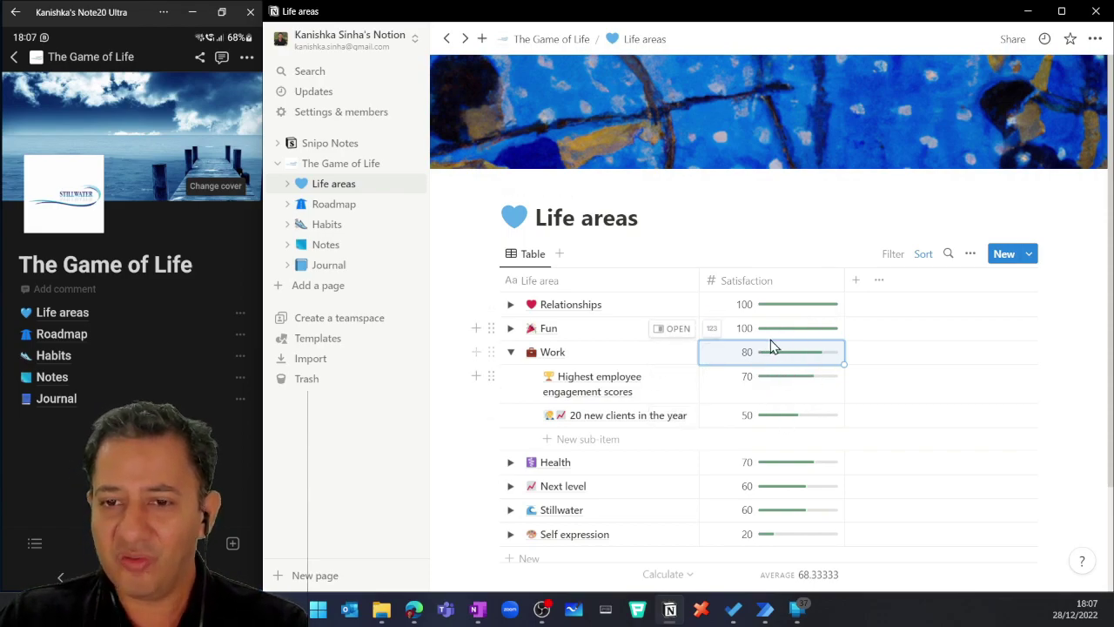
{"action": "mouse_move", "coordinate": [775, 351]}
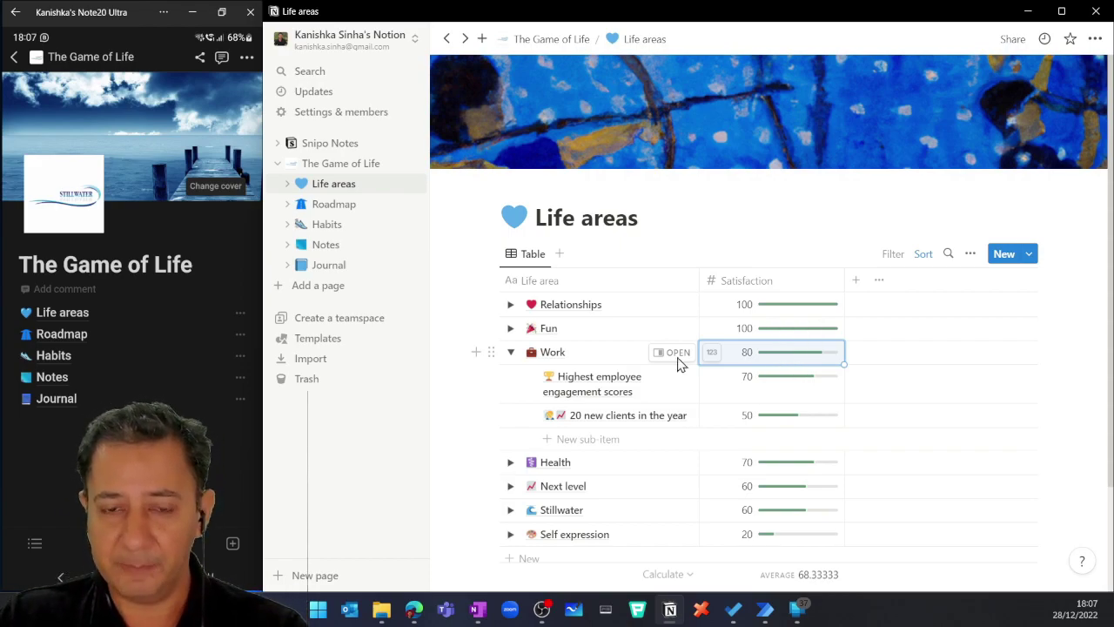
{"action": "left_click", "coordinate": [510, 351]}
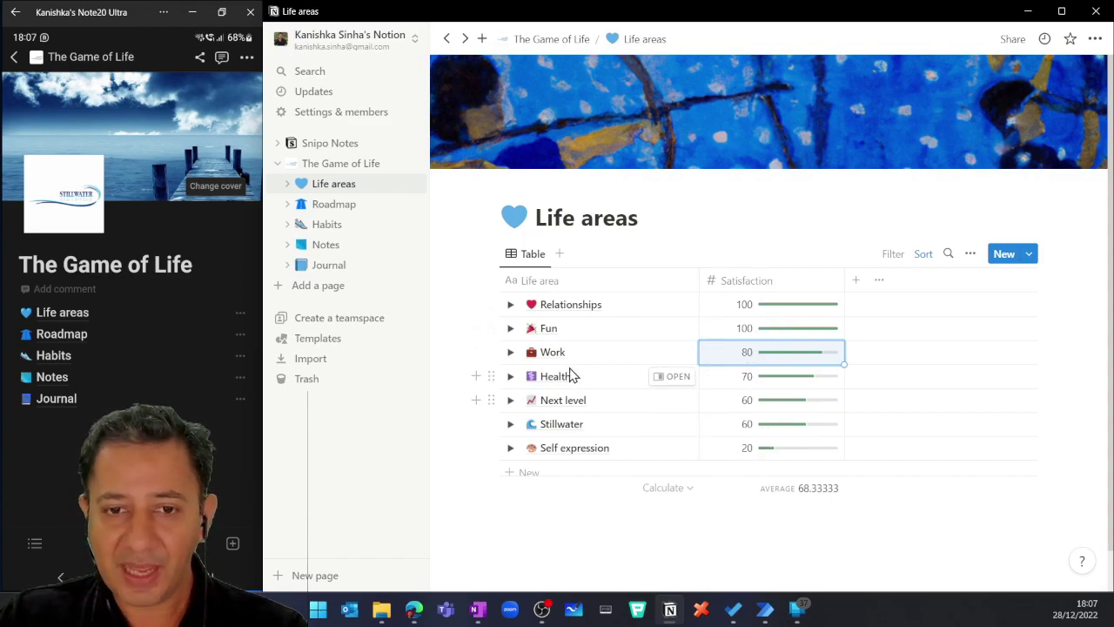
Add the sub-item "Having honest, empathetic year end conversations on appraisals" under the Highest employee engagement scores item in Work.
{"action": "left_click", "coordinate": [510, 352]}
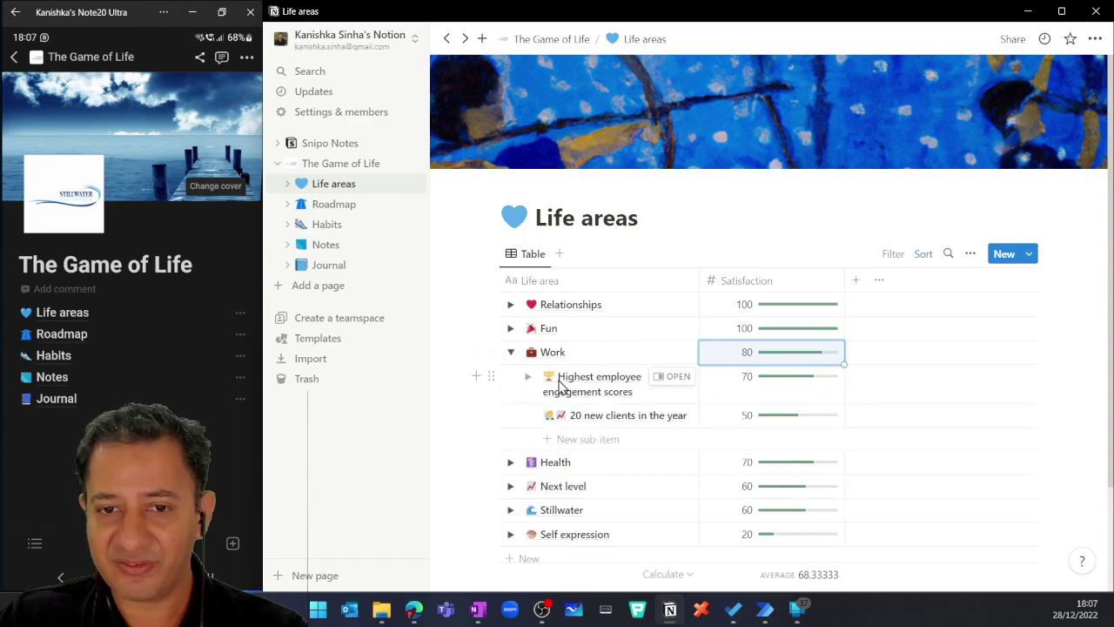
{"action": "left_click", "coordinate": [528, 377]}
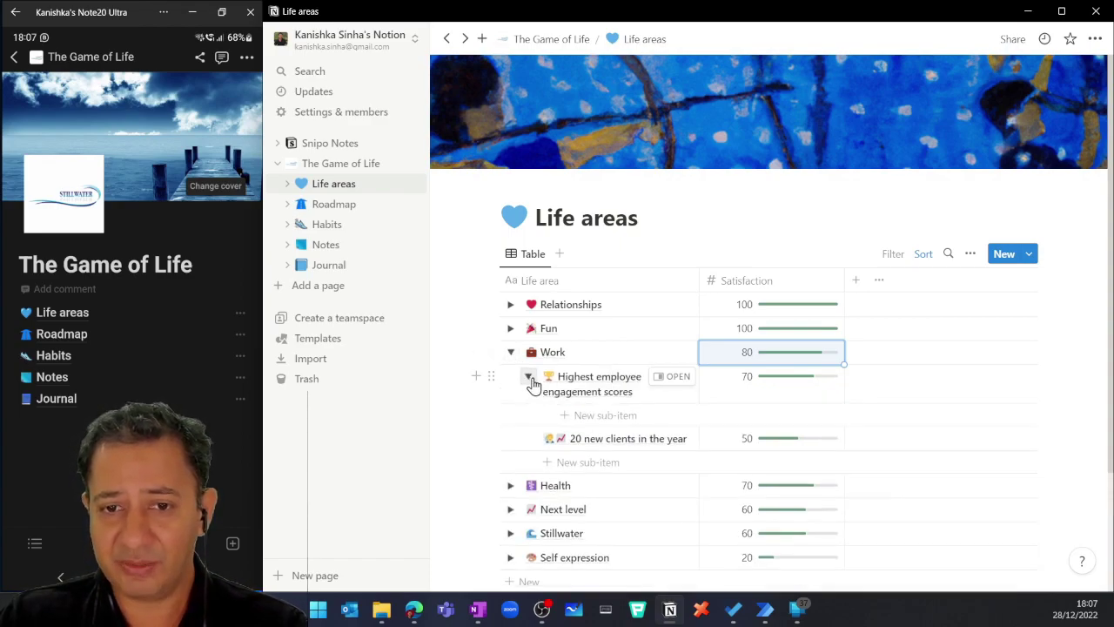
{"action": "left_click", "coordinate": [605, 415]}
{"action": "type", "text": "H"}
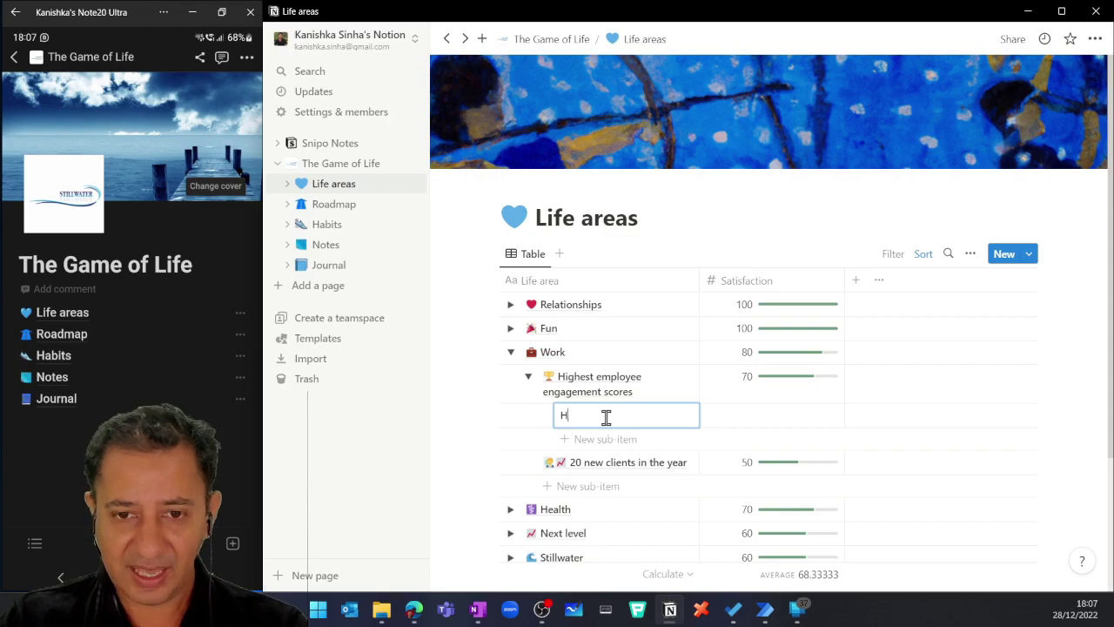
{"action": "type", "text": "aving highest, e"}
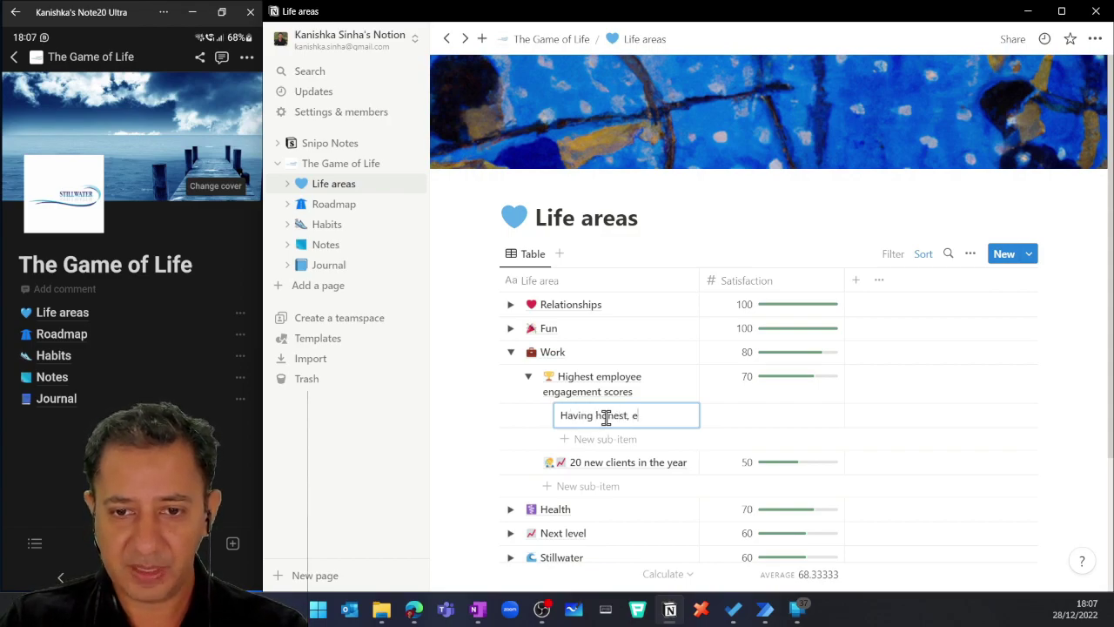
{"action": "type", "text": "mpathetic year en"}
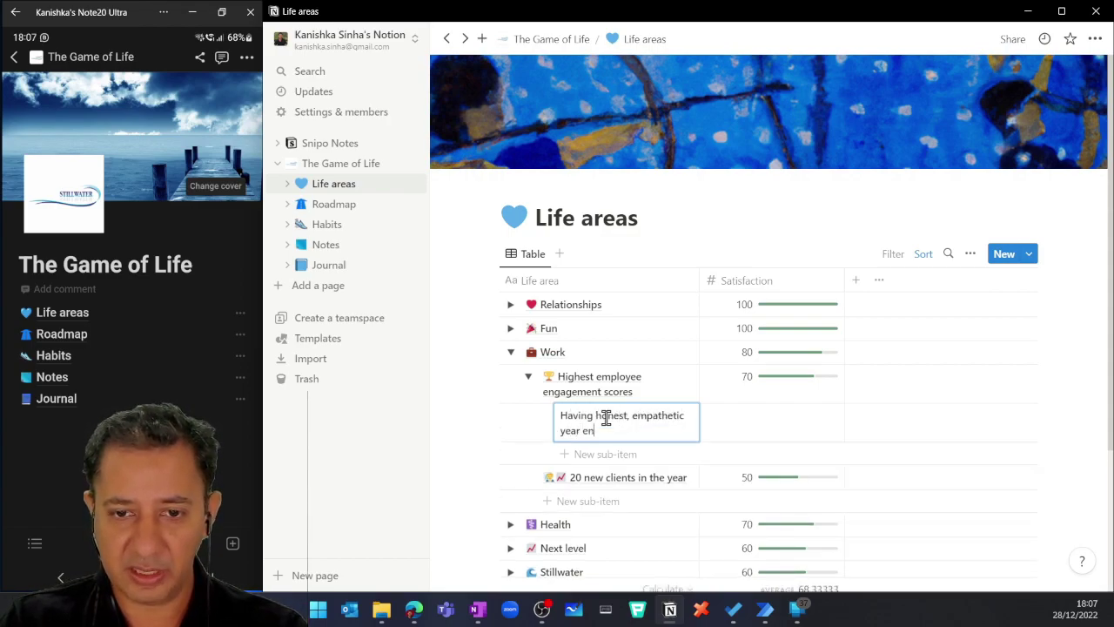
{"action": "type", "text": "d conversations on"}
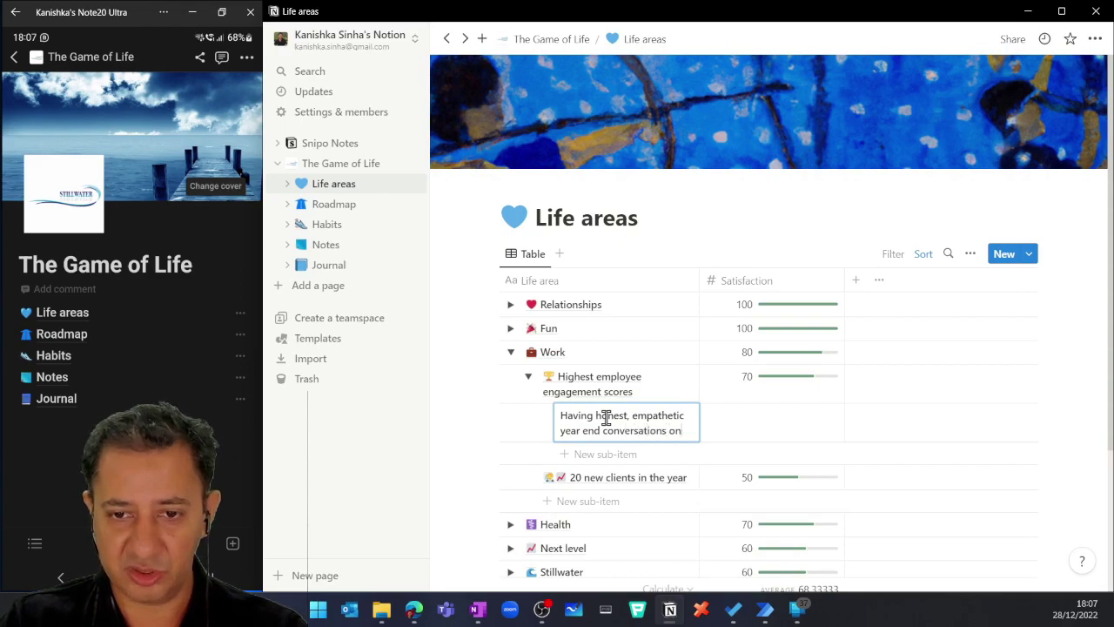
{"action": "type", "text": " appraisals"}
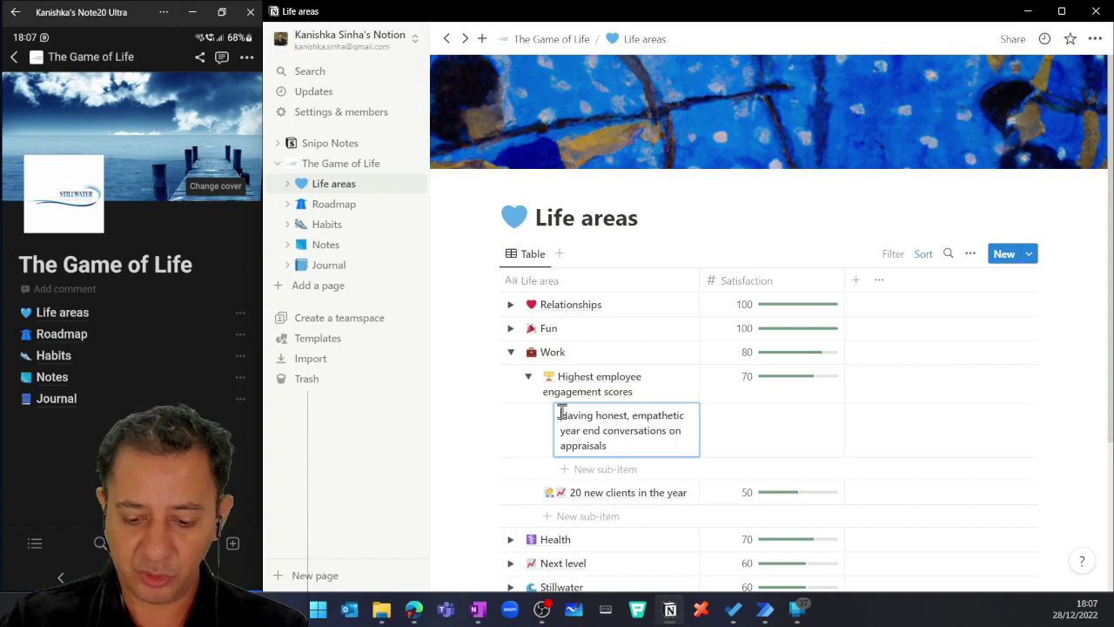
Insert a sparkling heart emoji before the appraisal conversations sub-item's text and collapse both the employee engagement item and Work.
{"action": "key", "text": "super+period"}
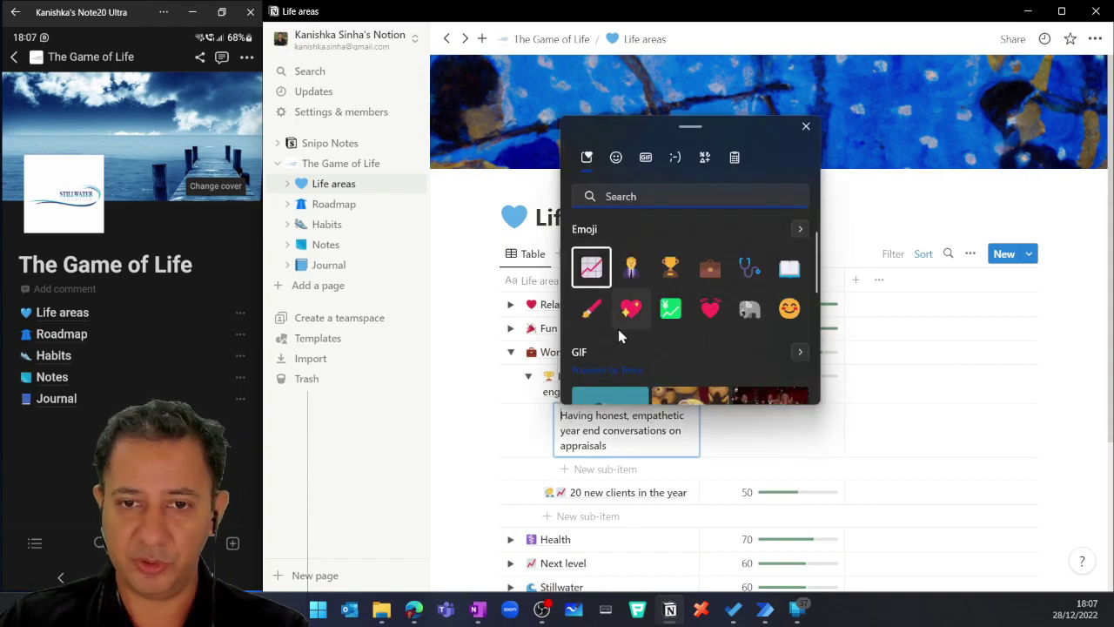
{"action": "type", "text": "heart"}
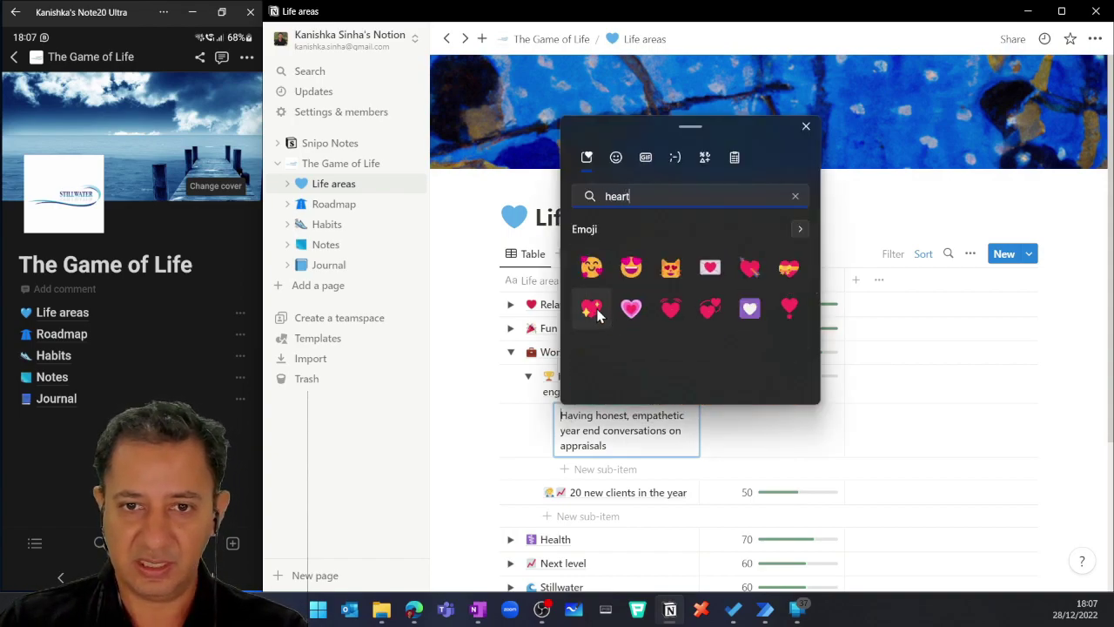
{"action": "left_click", "coordinate": [594, 311]}
{"action": "key", "text": "Escape"}
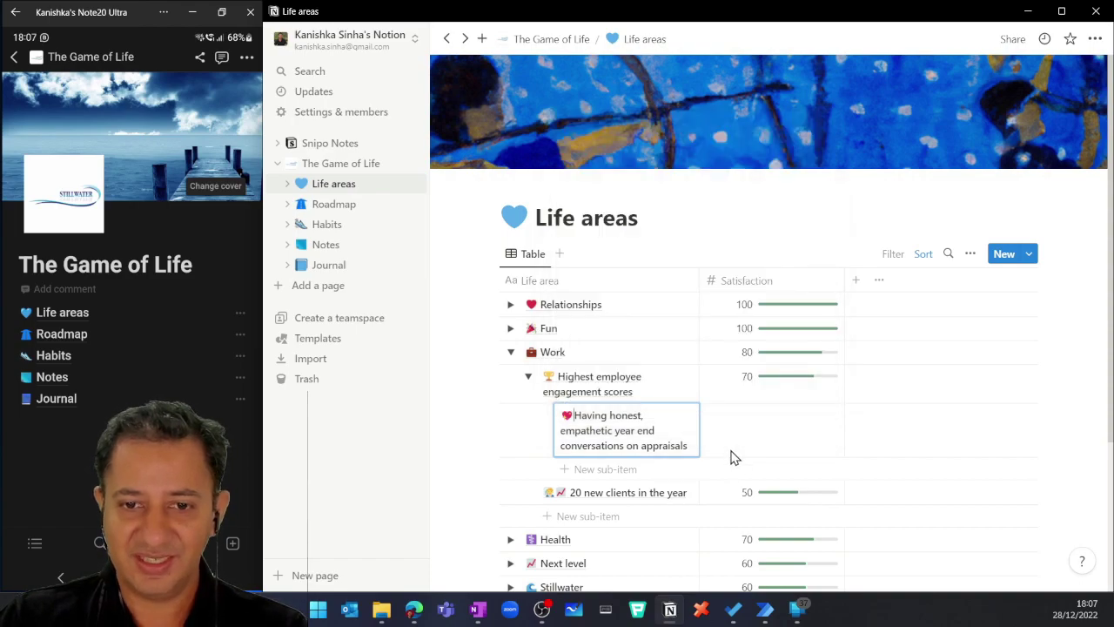
{"action": "left_click", "coordinate": [576, 416]}
{"action": "key", "text": "BackSpace"}
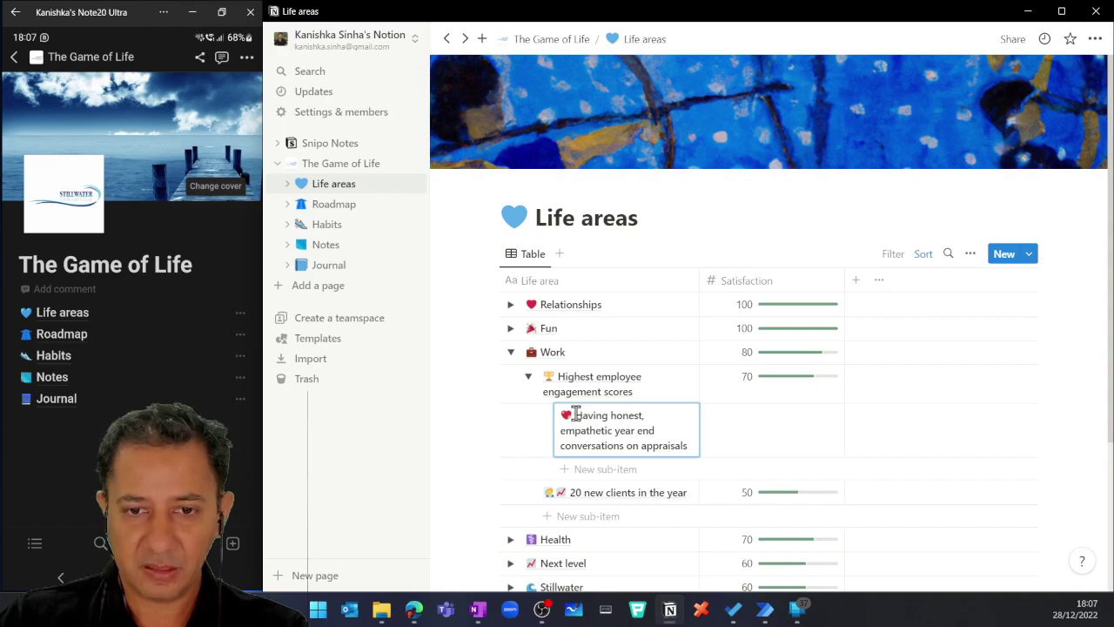
{"action": "left_click", "coordinate": [528, 378]}
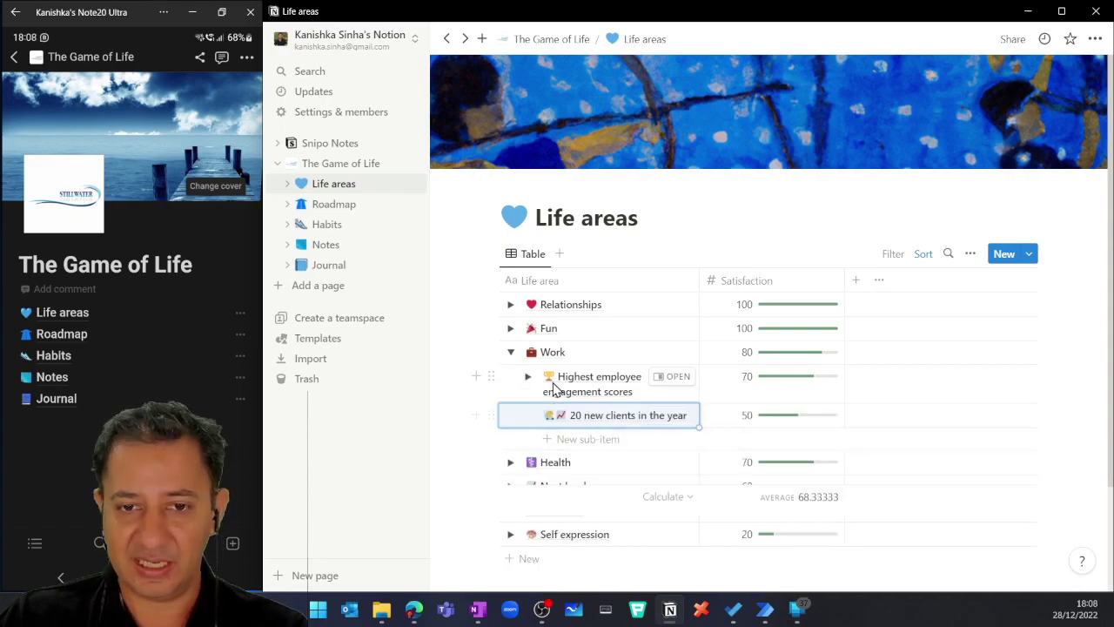
{"action": "left_click", "coordinate": [511, 353]}
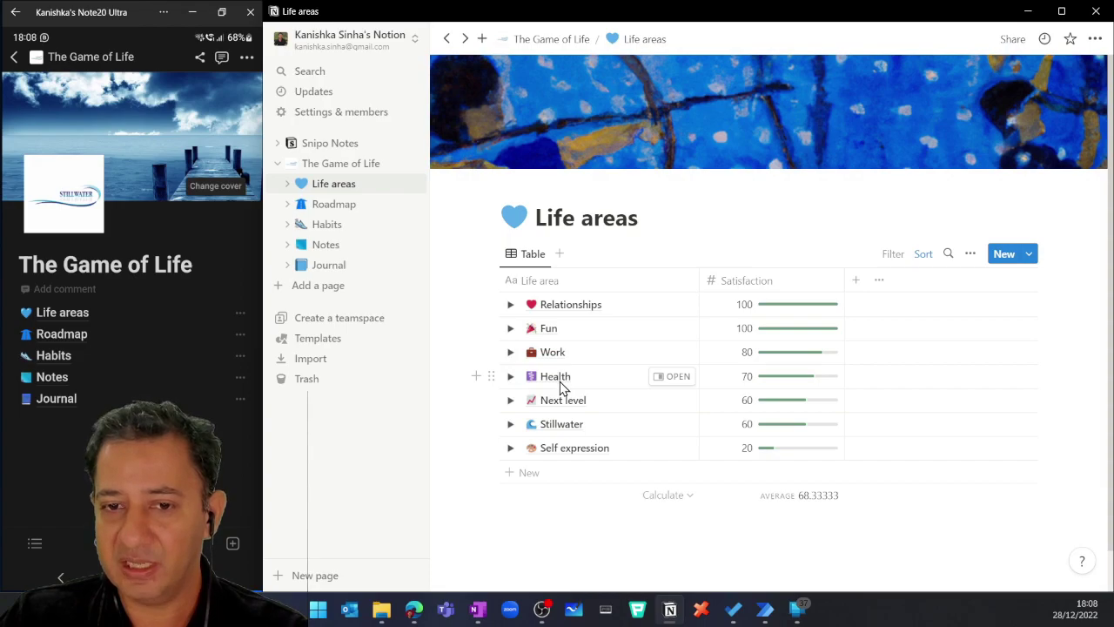
Review the Health sub-items and the Life areas page description, hiding each again after viewing.
{"action": "left_click", "coordinate": [509, 378]}
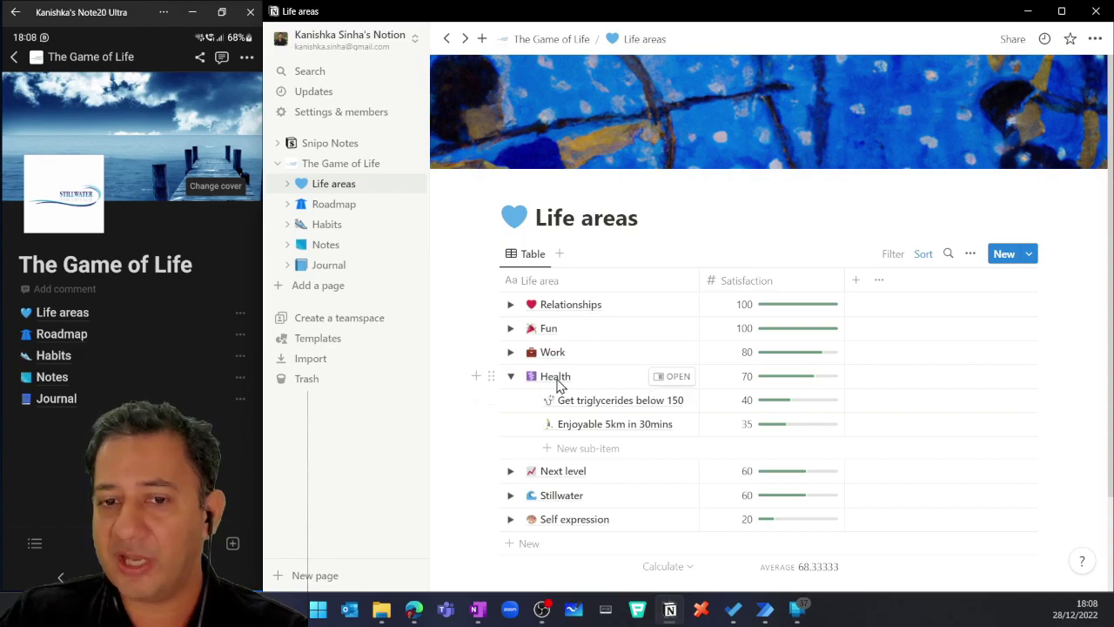
{"action": "left_click", "coordinate": [510, 378]}
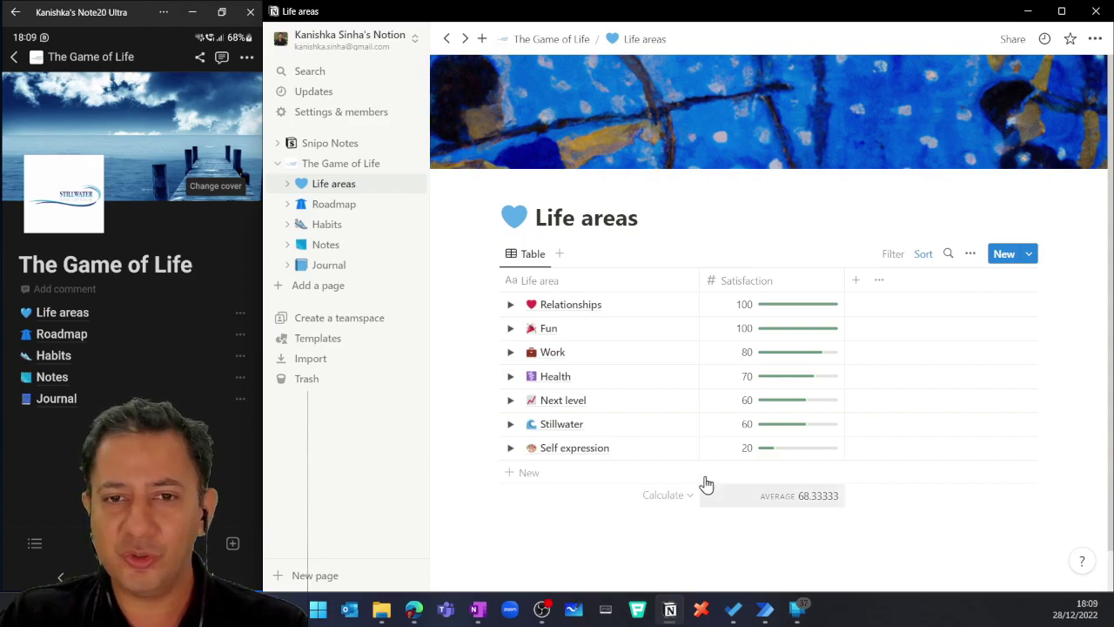
{"action": "left_click", "coordinate": [567, 193]}
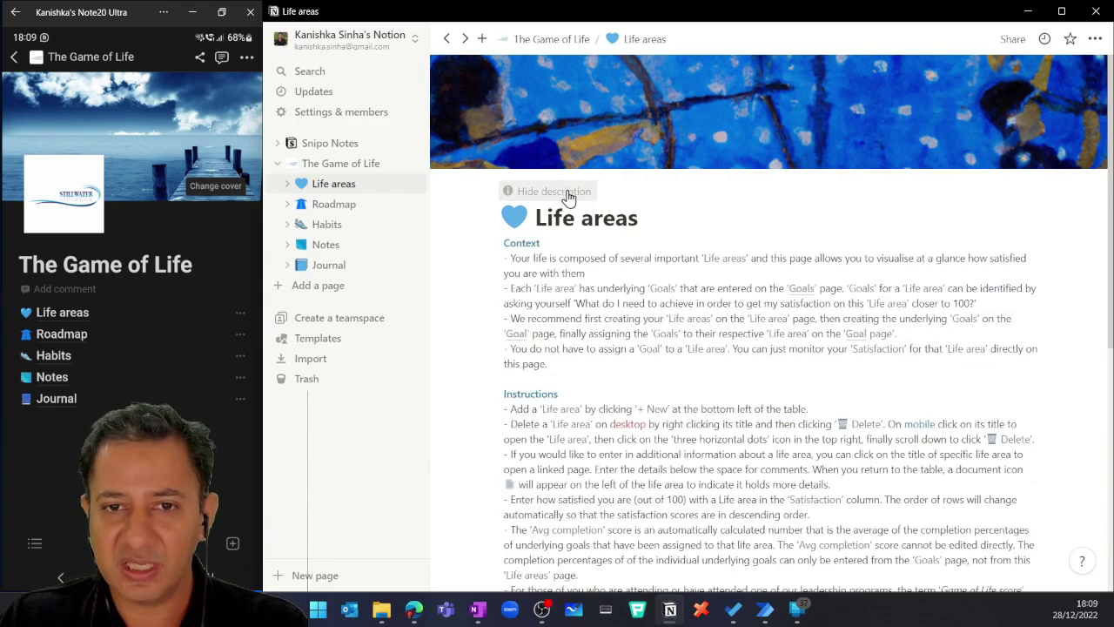
{"action": "left_click", "coordinate": [567, 194]}
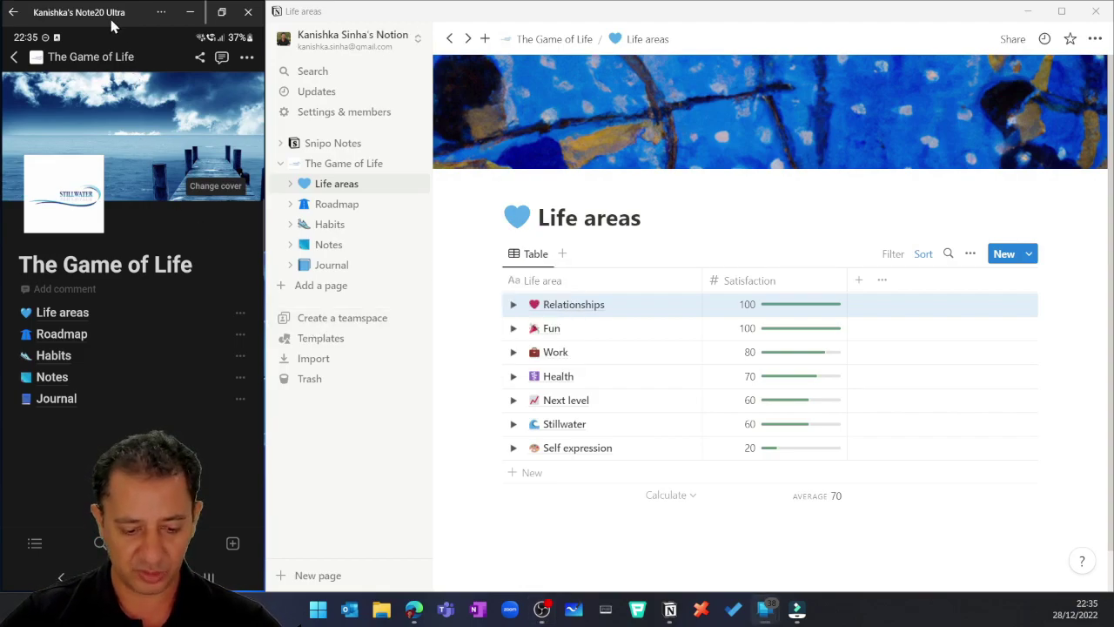
Snap the phone mirror window to the opposite side of the screen, with the Life areas window filling the remaining space.
{"action": "key", "text": "super+Right"}
{"action": "key", "text": "super+Right"}
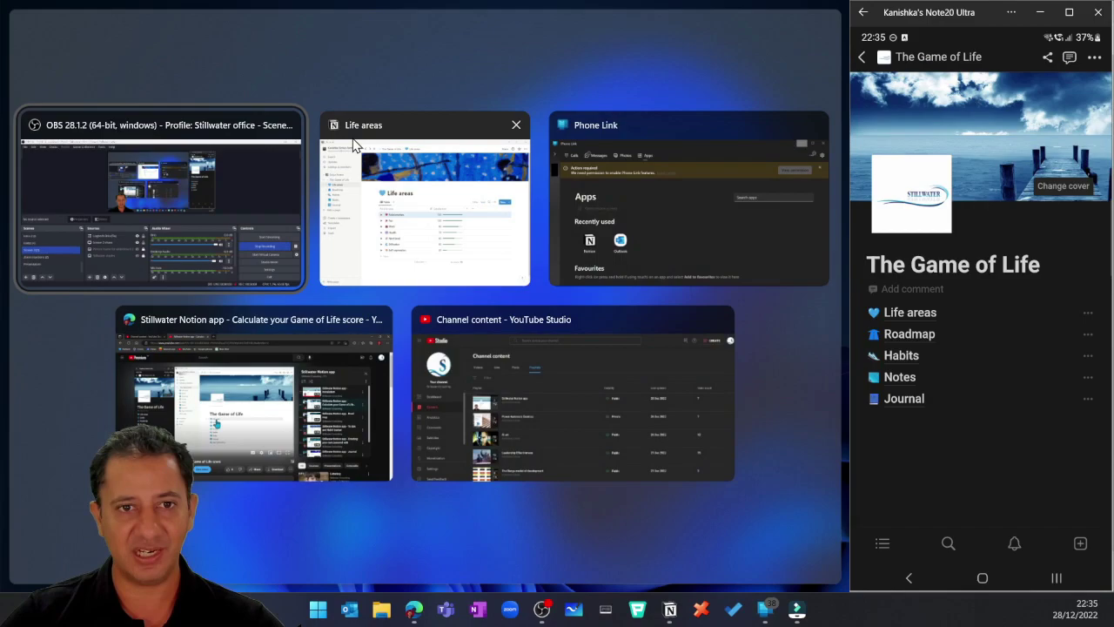
{"action": "left_click", "coordinate": [355, 147]}
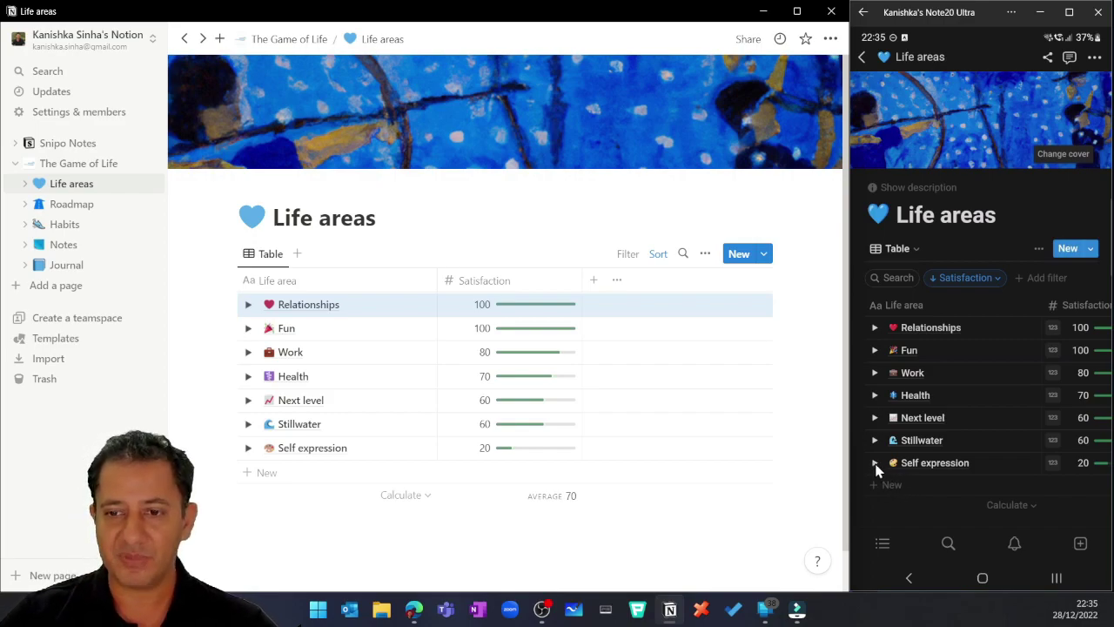
In the phone's Life areas table, expand Work and check the nested level under 20 new clients in the year.
{"action": "left_click", "coordinate": [874, 375]}
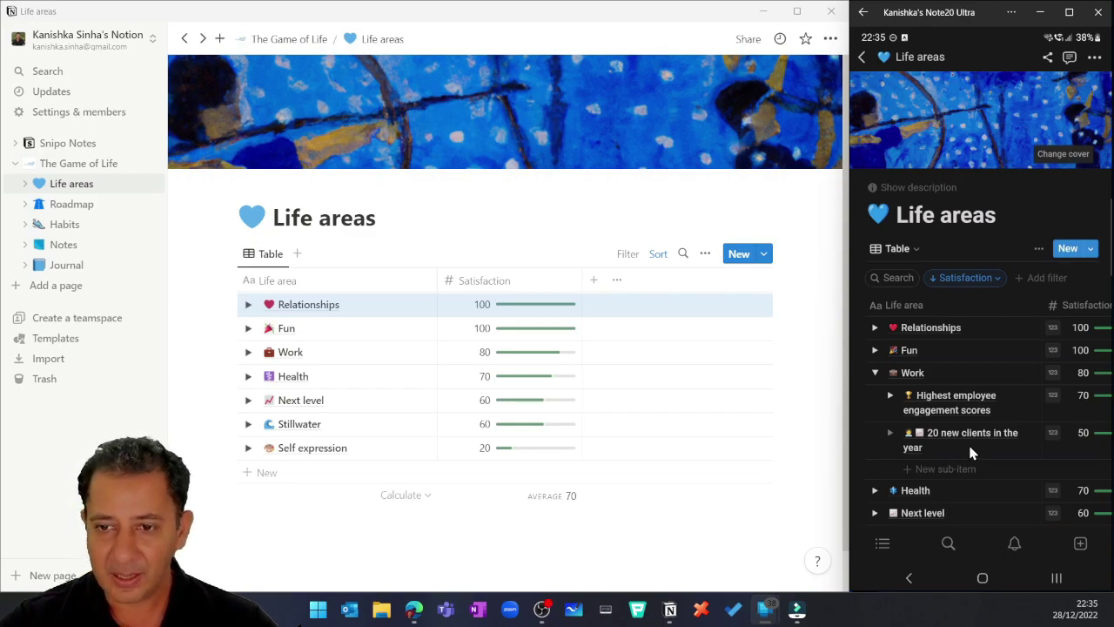
{"action": "left_click", "coordinate": [890, 435]}
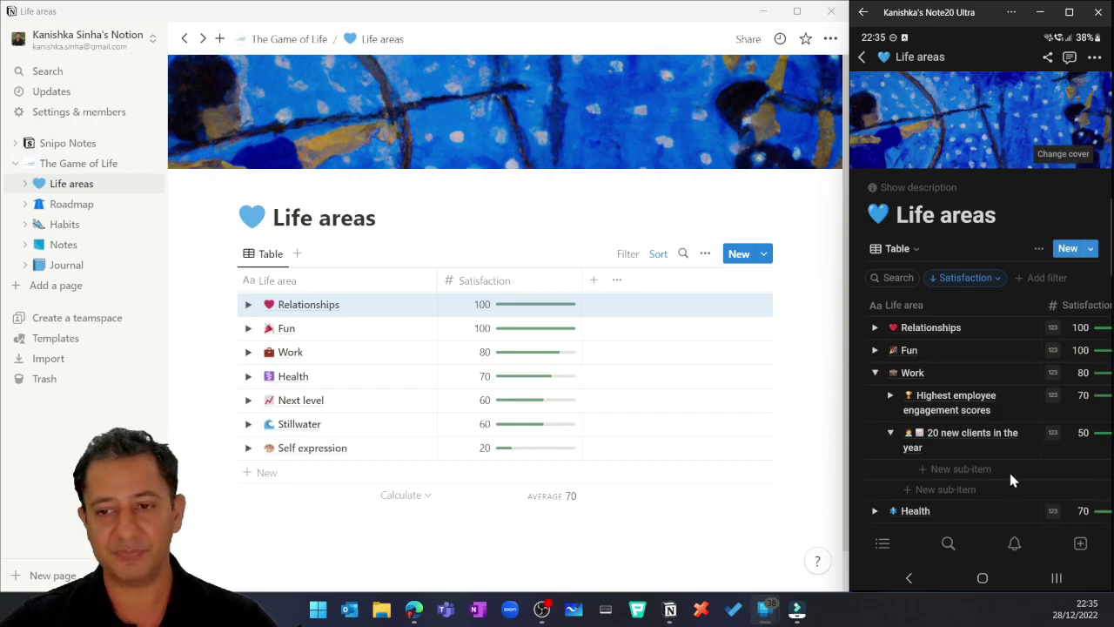
{"action": "left_click", "coordinate": [890, 435]}
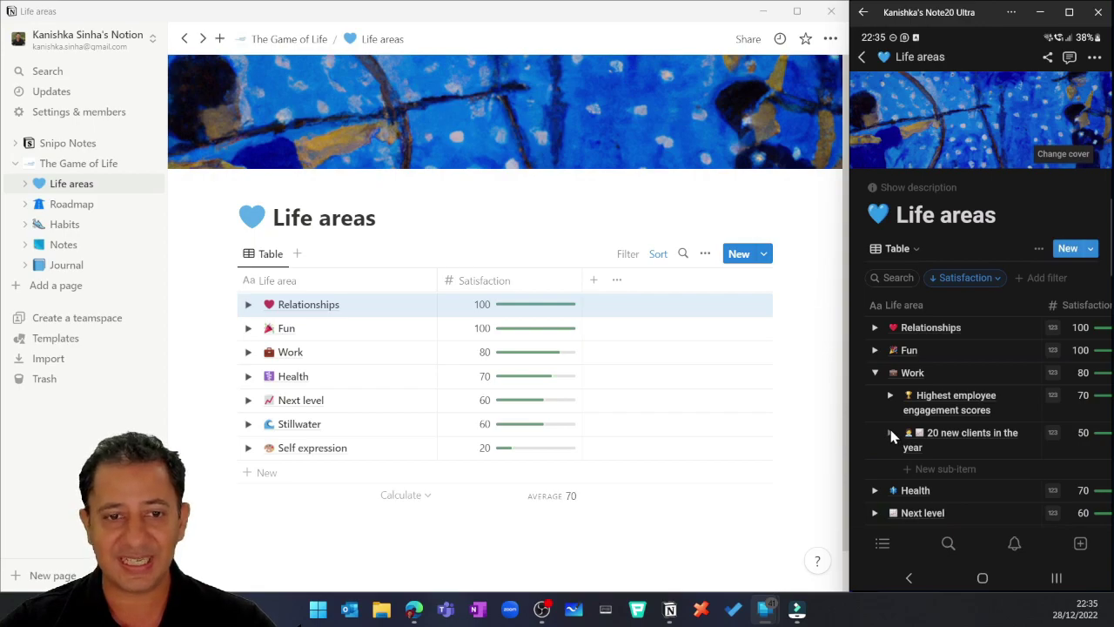
View the row actions available for the Relationships life area on the desktop, including Delete, and dismiss them.
{"action": "left_click", "coordinate": [364, 307]}
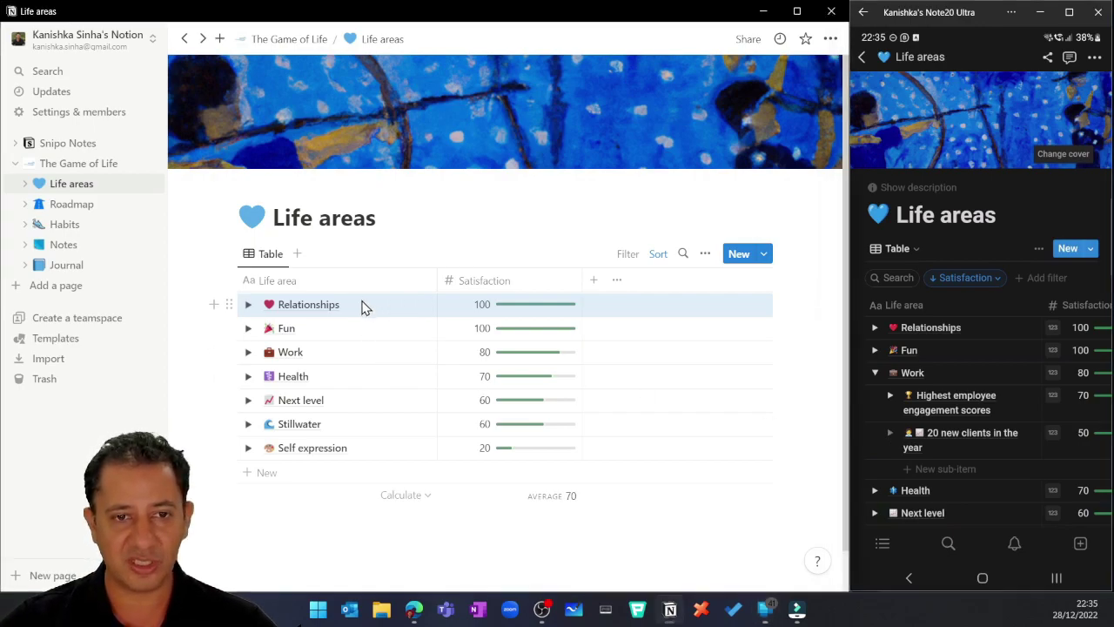
{"action": "right_click", "coordinate": [363, 303]}
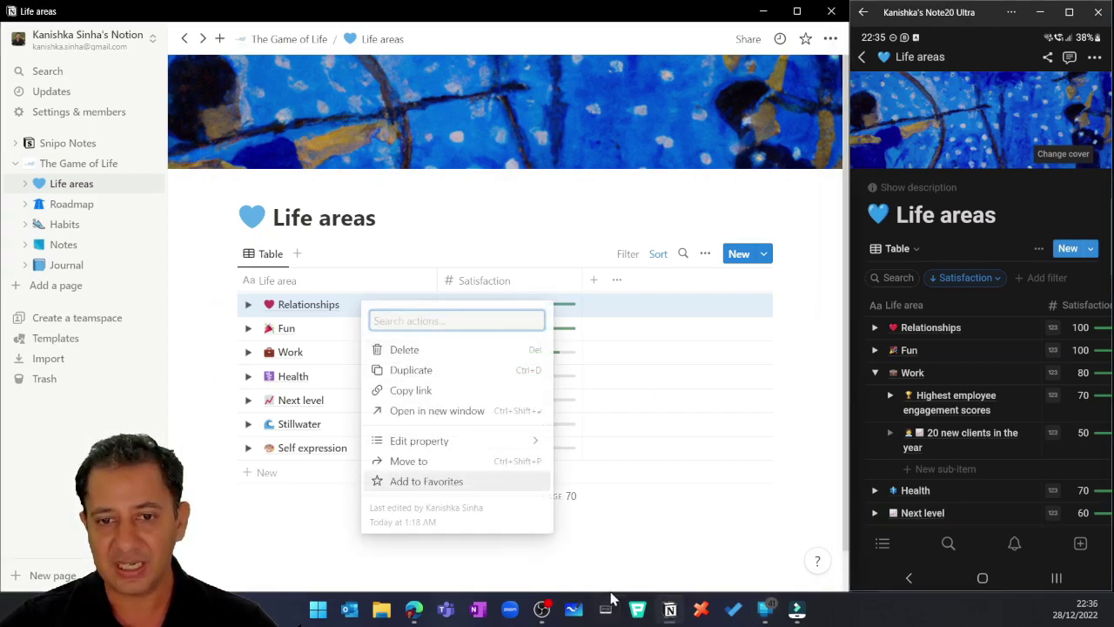
{"action": "left_click", "coordinate": [706, 554]}
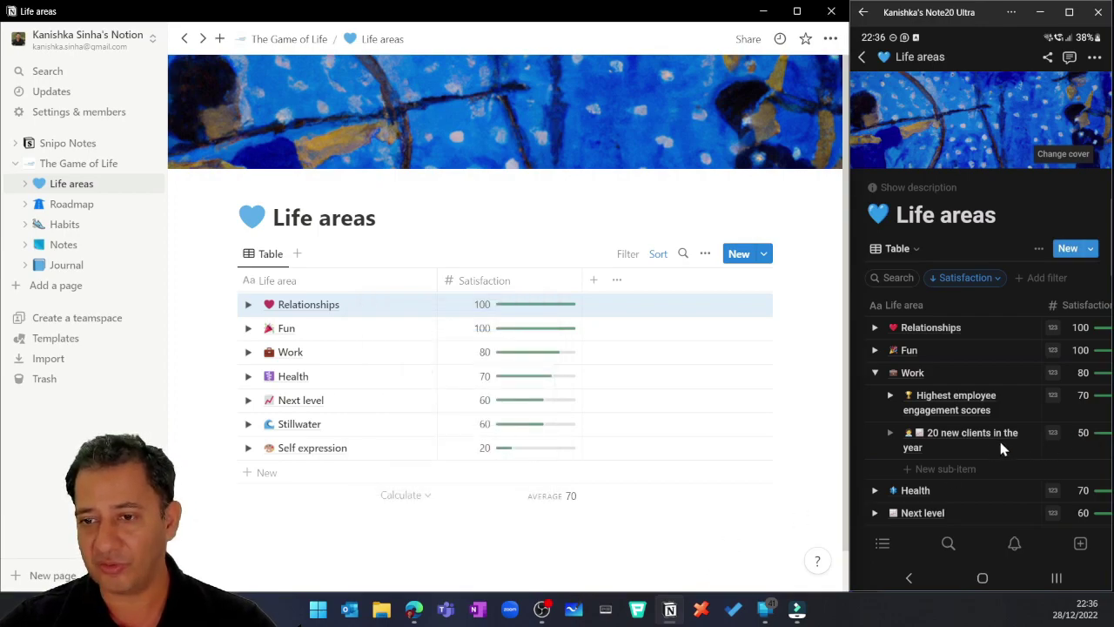
On the phone, open the 20 new clients in the year page, find Delete among its actions, and return to Life areas.
{"action": "left_click", "coordinate": [979, 443]}
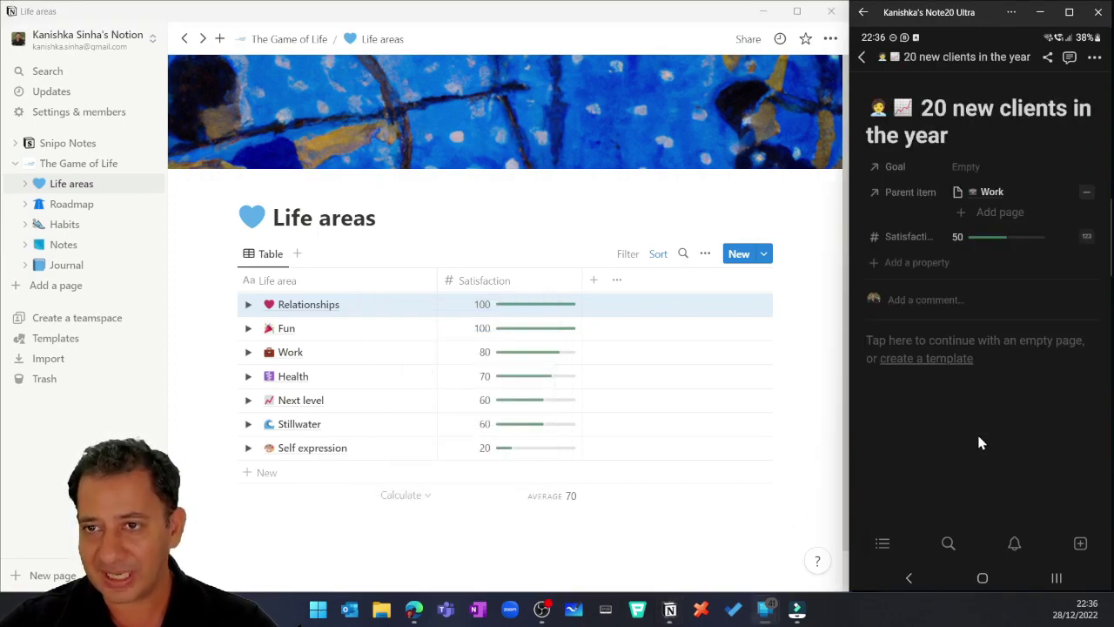
{"action": "left_click", "coordinate": [1094, 59]}
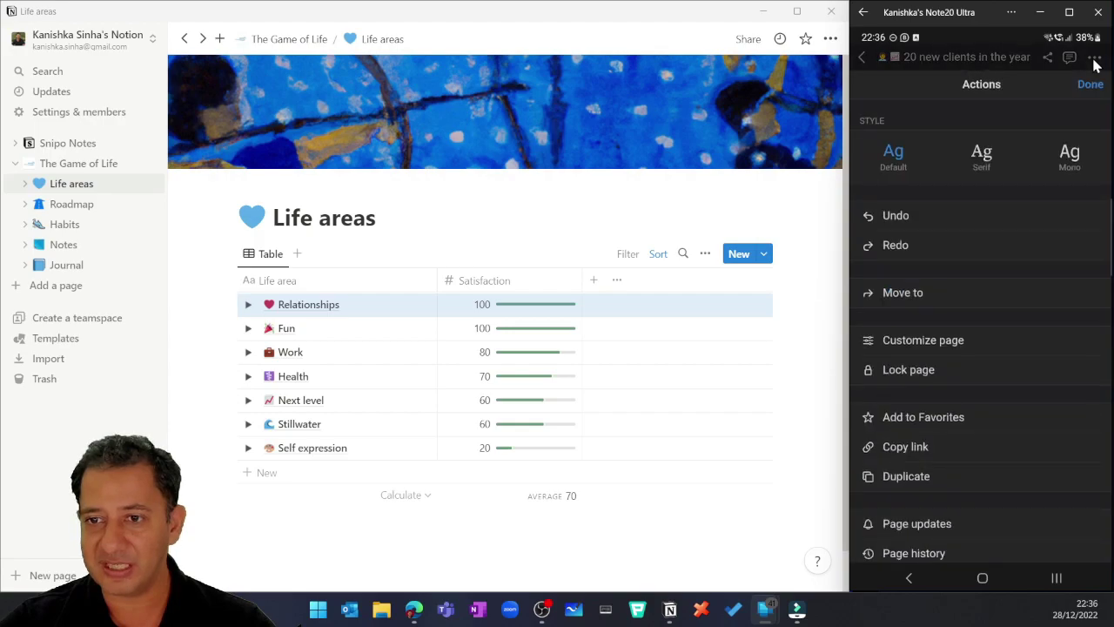
{"action": "scroll", "coordinate": [949, 416], "scroll_direction": "down", "scroll_amount": 3}
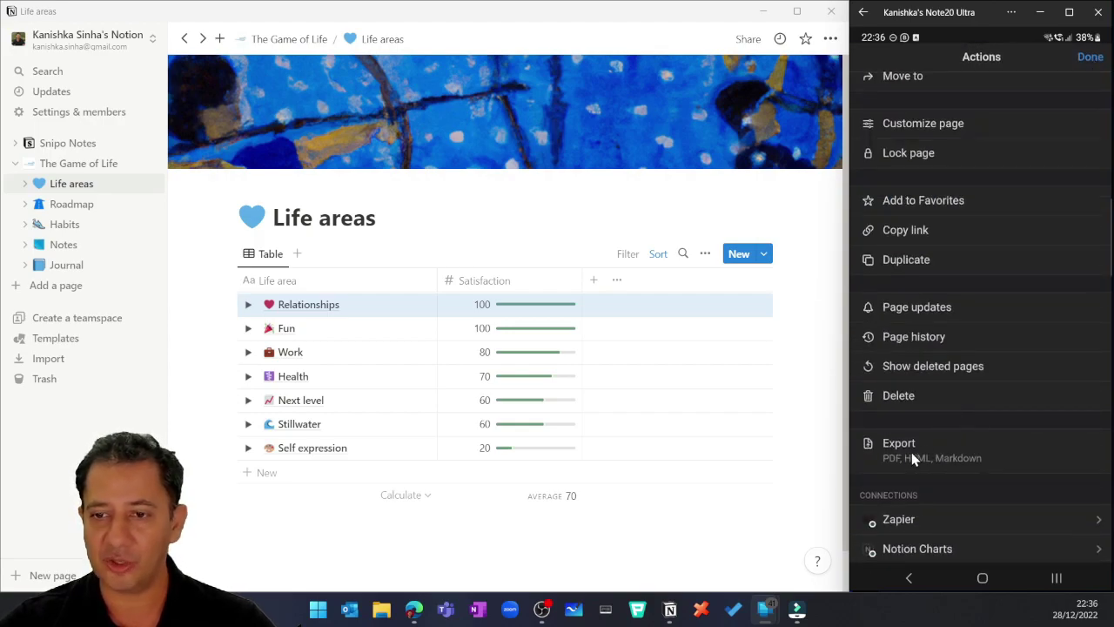
{"action": "left_click", "coordinate": [1088, 57]}
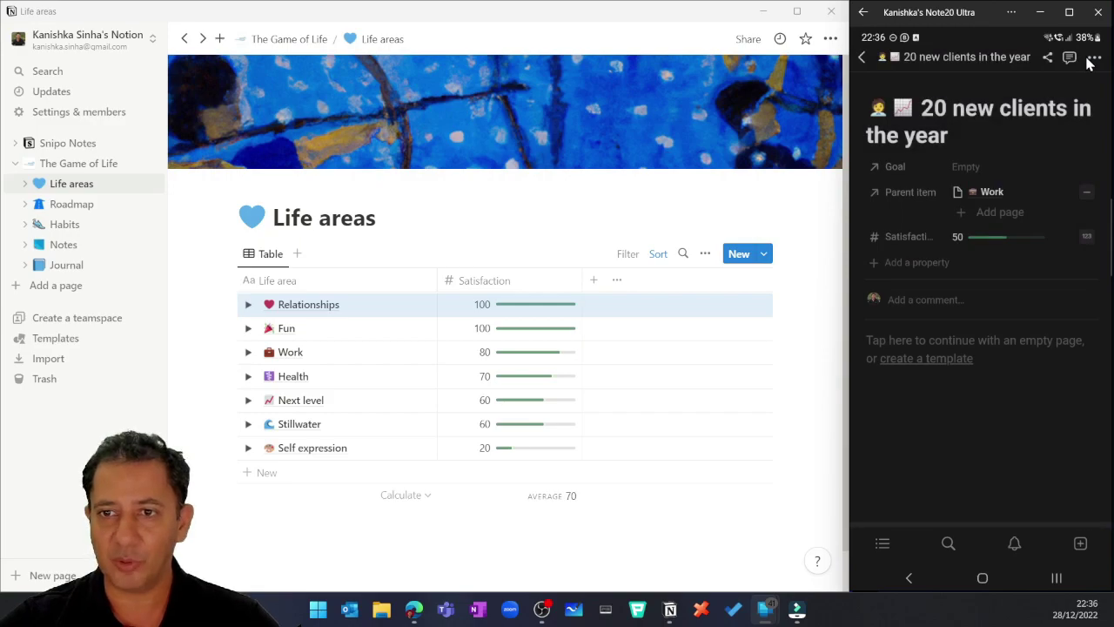
{"action": "left_click", "coordinate": [863, 57]}
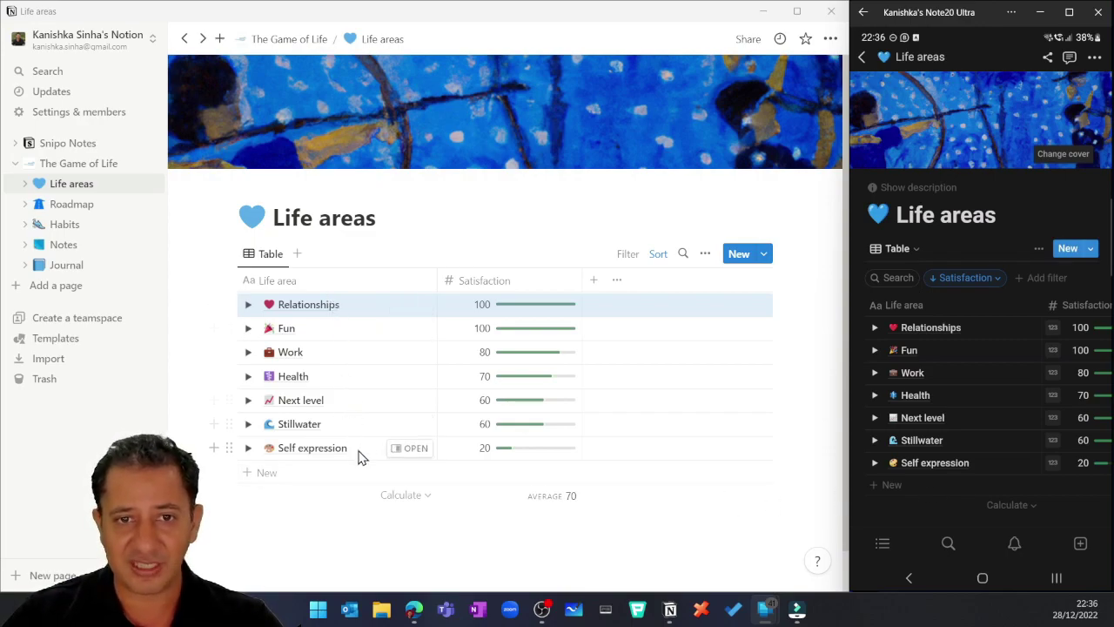
Expand Relationships in the desktop table to review its sub-items and collapse it again.
{"action": "left_click", "coordinate": [249, 304]}
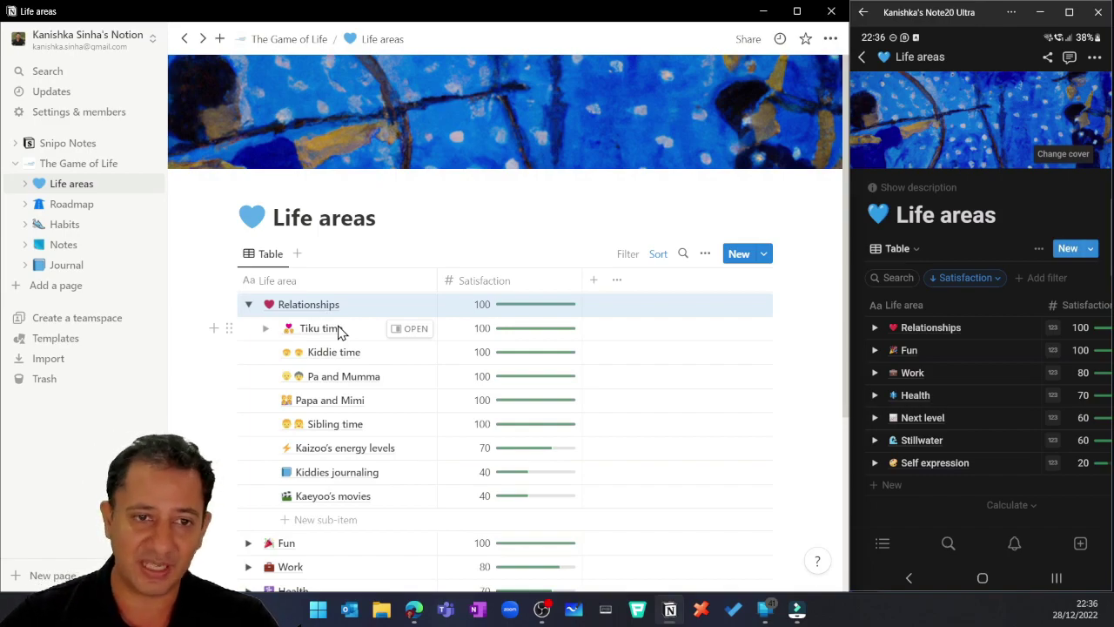
{"action": "left_click", "coordinate": [249, 304]}
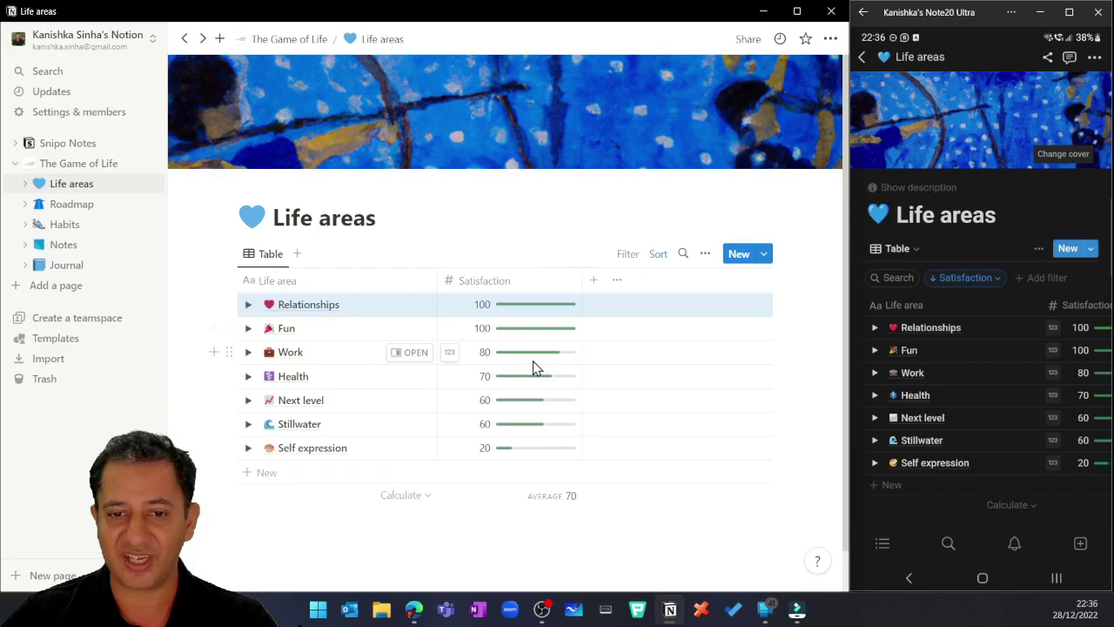